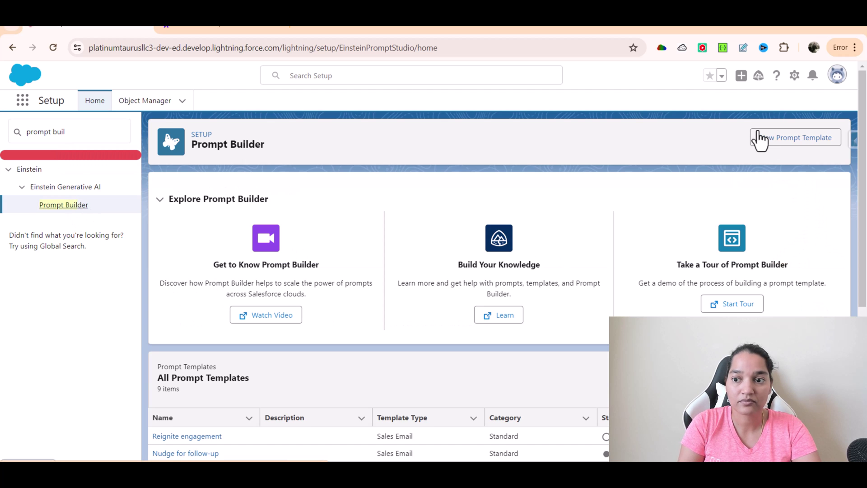
# Step: Start a new prompt template of type Sales Email named "Send Email to Contact about Case"
pyautogui.click(777, 141)
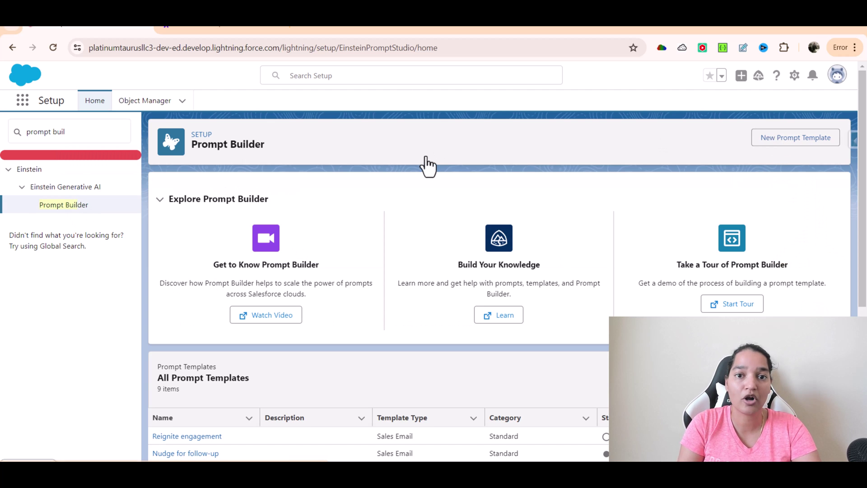
pyautogui.click(303, 229)
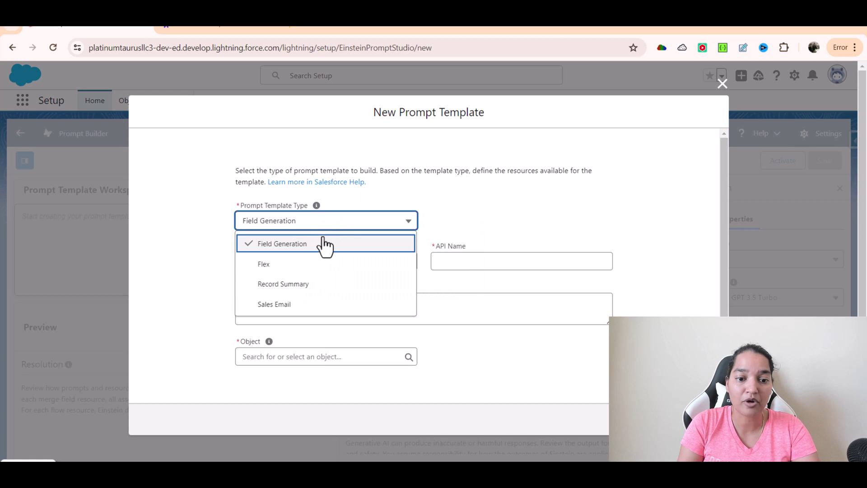
pyautogui.click(272, 304)
pyautogui.click(264, 260)
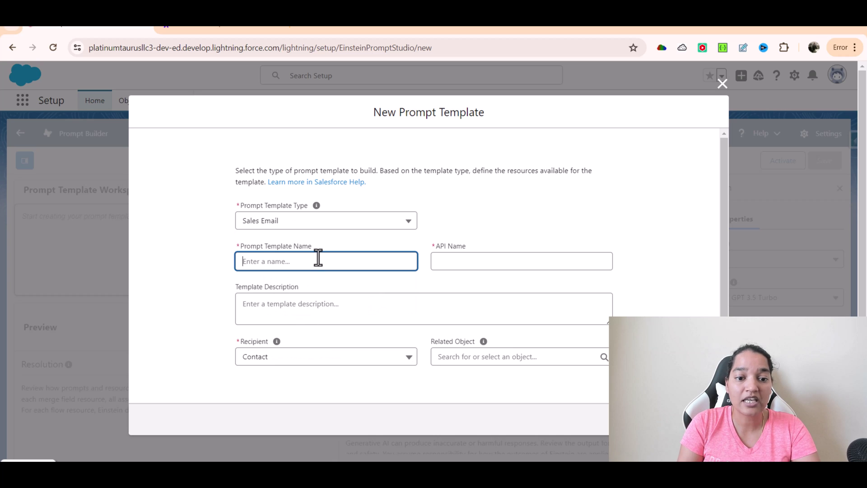
pyautogui.write('Send Email to')
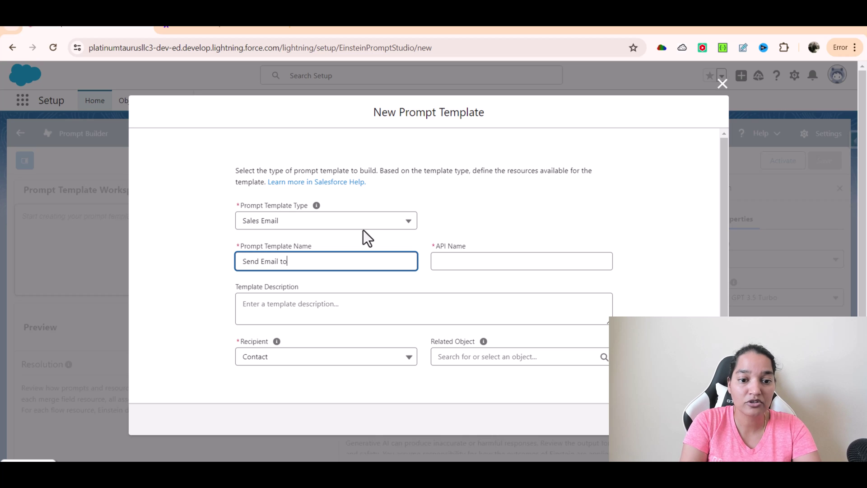
pyautogui.write(' Contact about Case')
pyautogui.press('Tab')
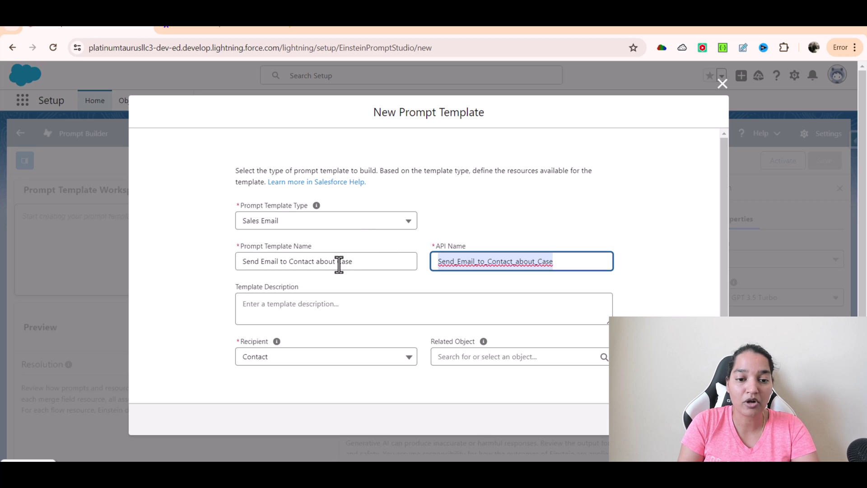
# Step: Keep Contact as the recipient, choose Case as the related object, and open the template workspace
pyautogui.scroll(-1, 271, 361)
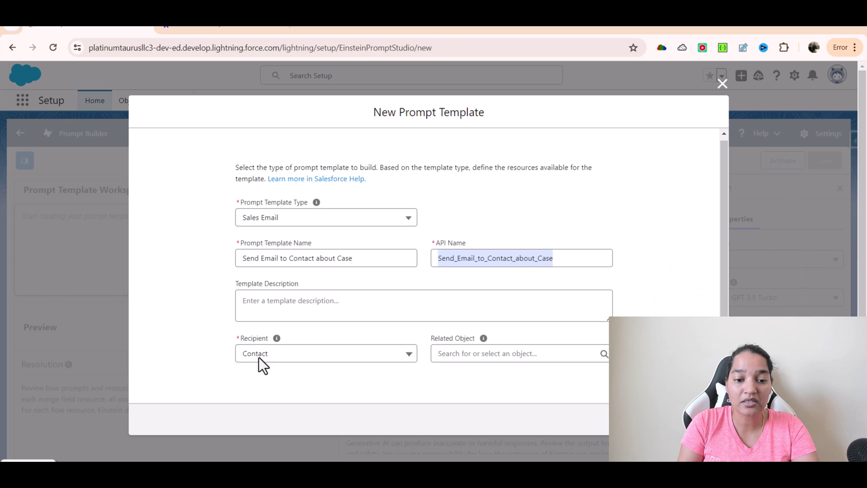
pyautogui.click(278, 353)
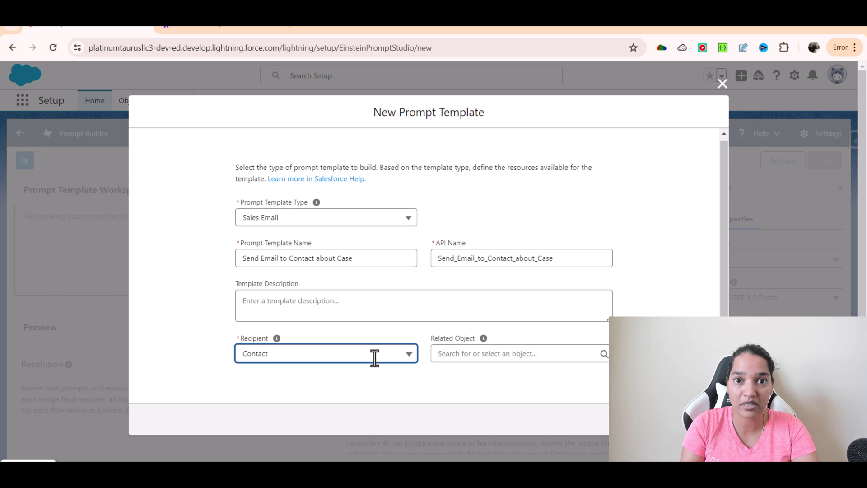
pyautogui.click(459, 353)
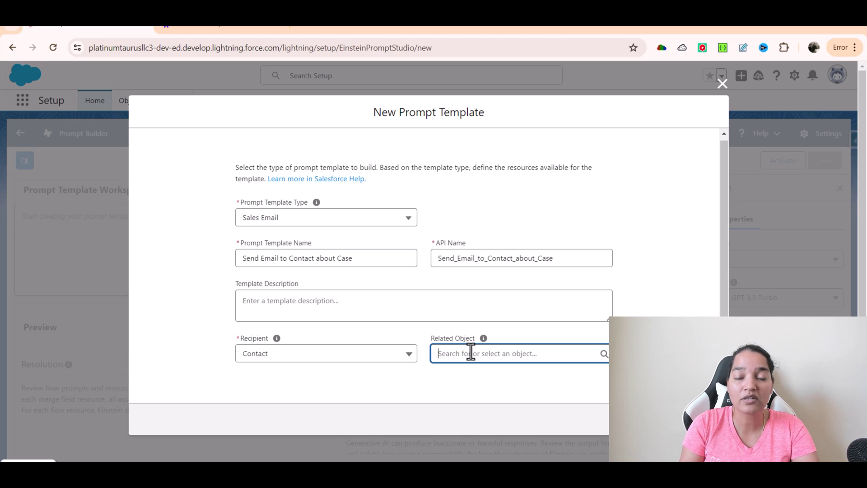
pyautogui.write('Case')
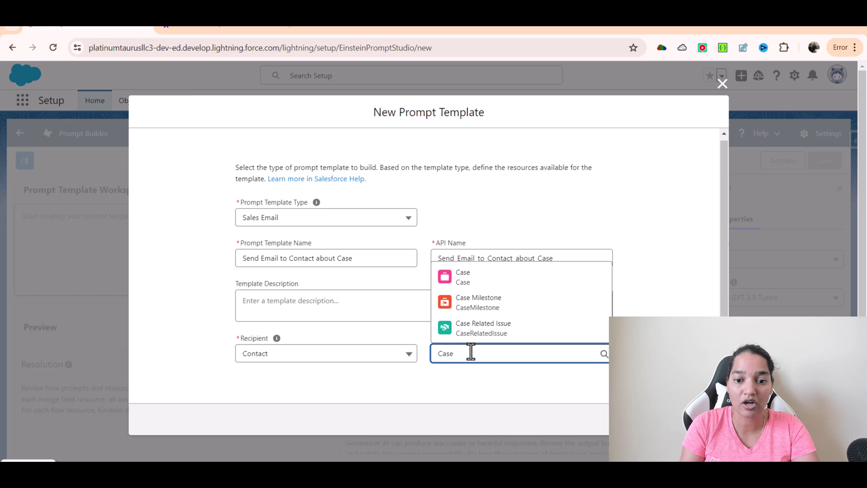
pyautogui.click(471, 276)
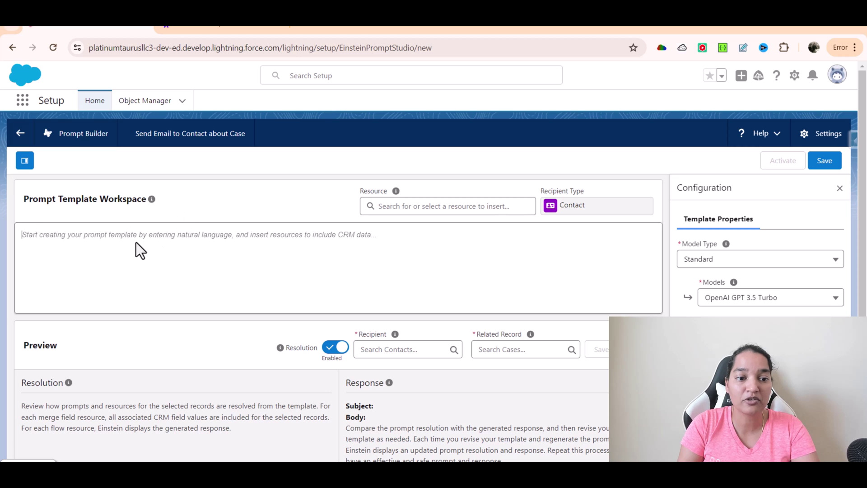
# Step: Begin the prompt: "I am a customer service agent And I received a case. I need to send a personalized summary email to my customer using following details"
pyautogui.click(179, 240)
pyautogui.write('I am a customer service agent And I')
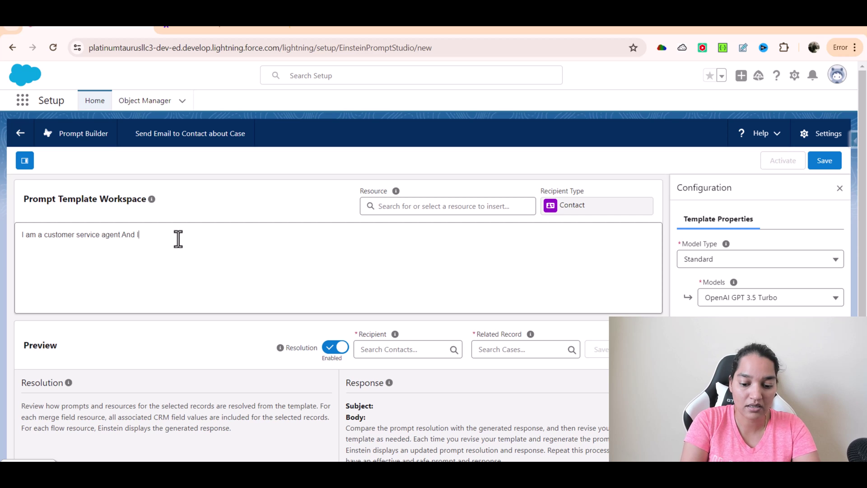
pyautogui.write(' case. I need ')
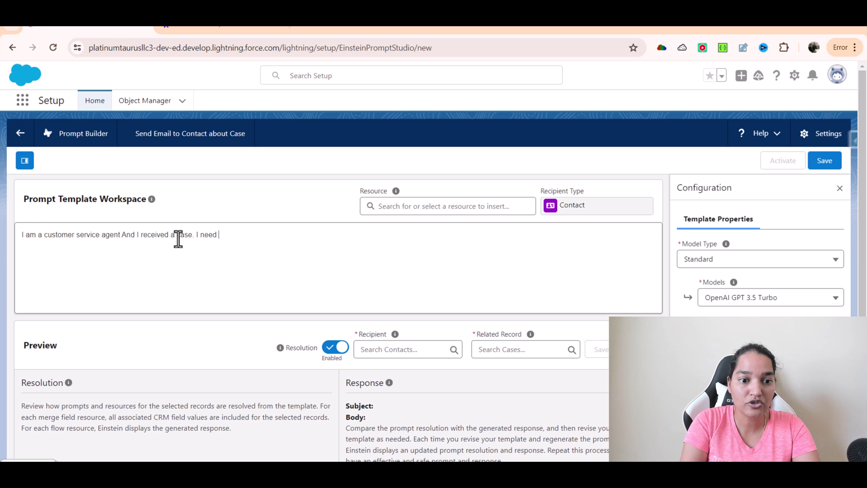
pyautogui.write('to send a summa')
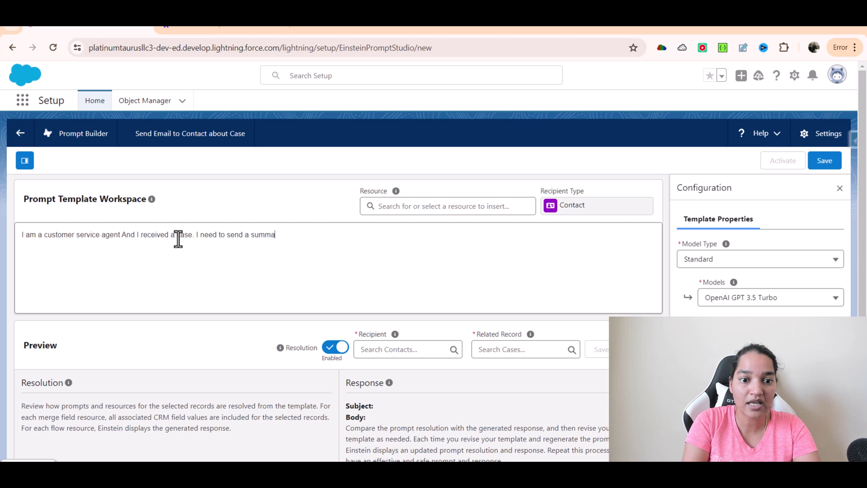
pyautogui.write('ry emarsonalized summary email to my')
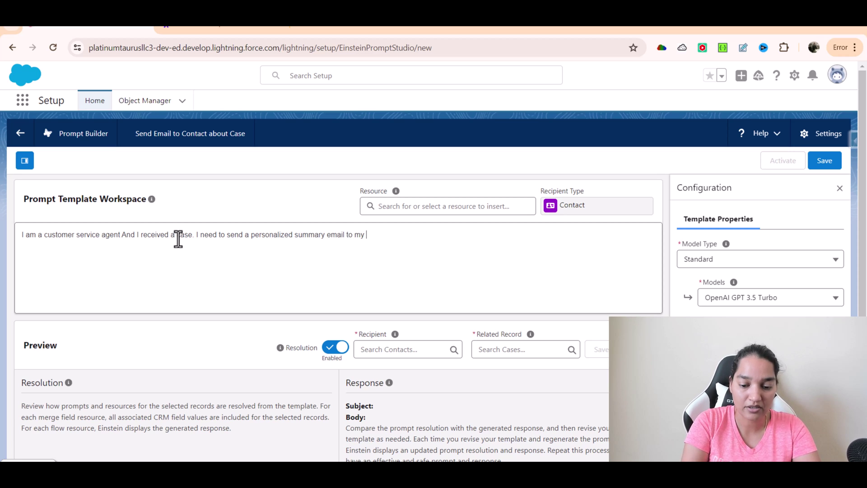
pyautogui.write(' customer us')
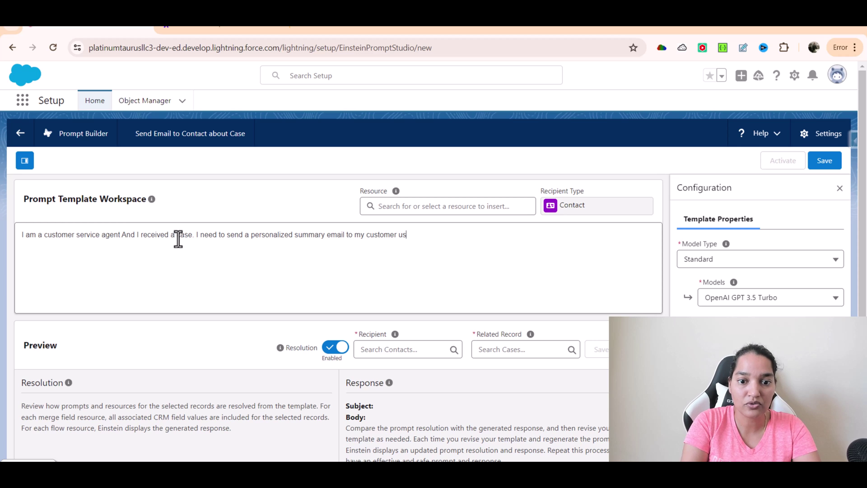
pyautogui.write('ing follwoing')
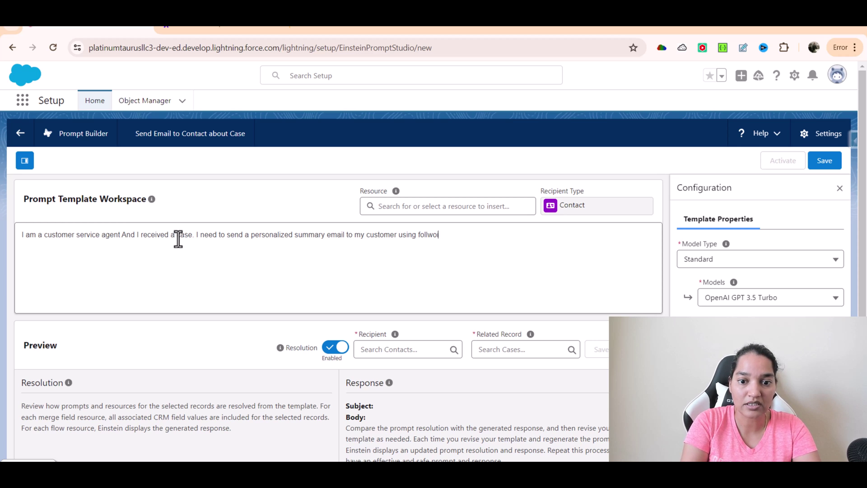
pyautogui.press('BackSpace')
pyautogui.press('BackSpace')
pyautogui.press('BackSpace')
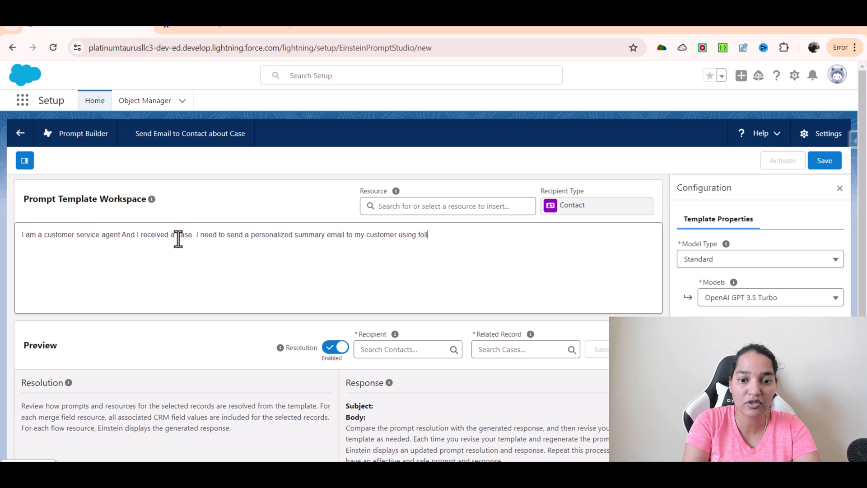
pyautogui.write('ng detai')
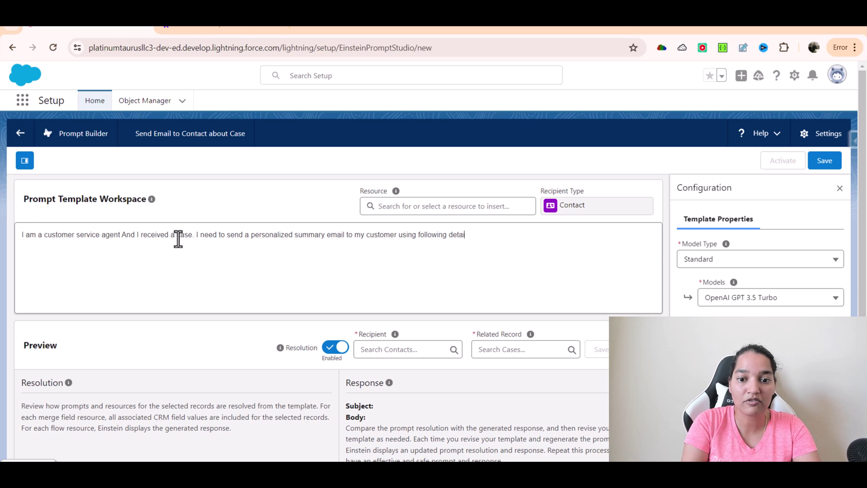
# Step: End the introduction with a colon and list Case Number, Case Subject, Case Description, Case Comments, Case Priority and Case Product on separate lines
pyautogui.write('ls : Case Number ')
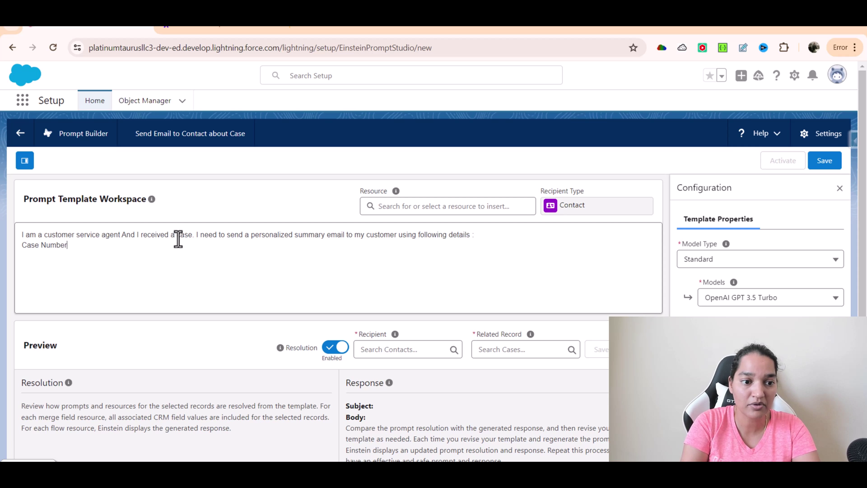
pyautogui.write('Case Subject Case')
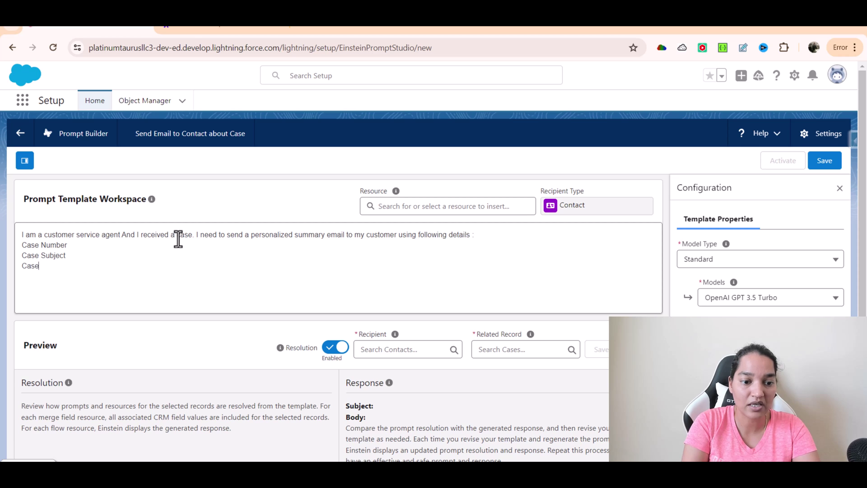
pyautogui.write(' Description')
pyautogui.press('Return')
pyautogui.write('Case Comments')
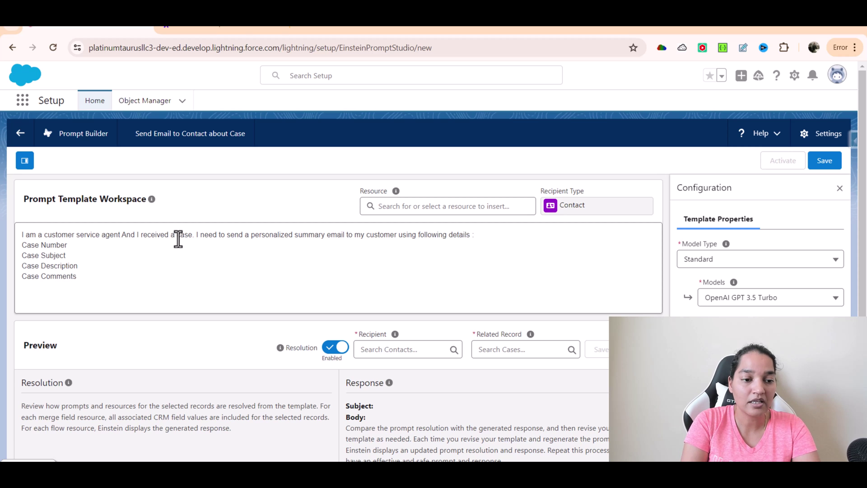
pyautogui.write('Case Priorot')
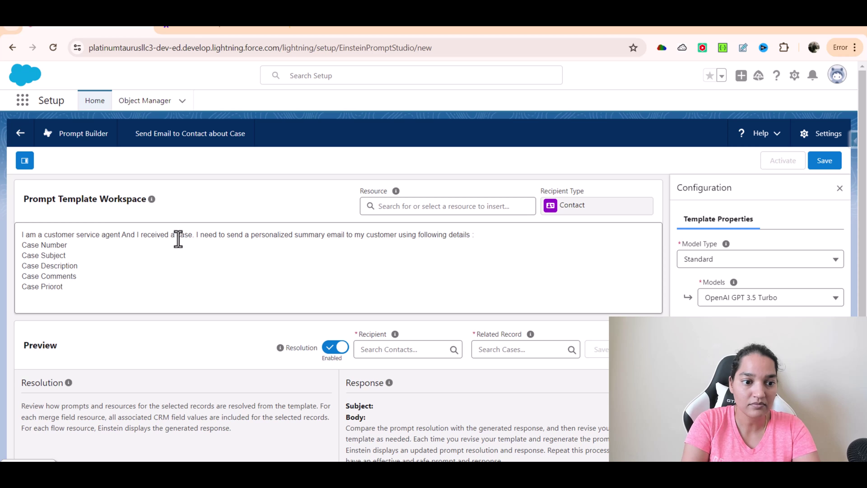
pyautogui.write('rity')
pyautogui.write('Case')
pyautogui.write(' Product')
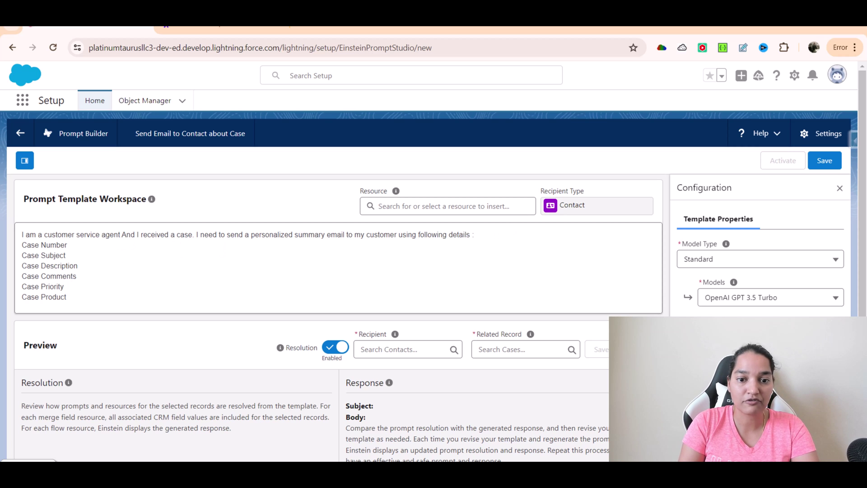
# Step: Insert the Case object's Case Number field as a resource on the Case Number line
pyautogui.click(447, 209)
pyautogui.click(513, 319)
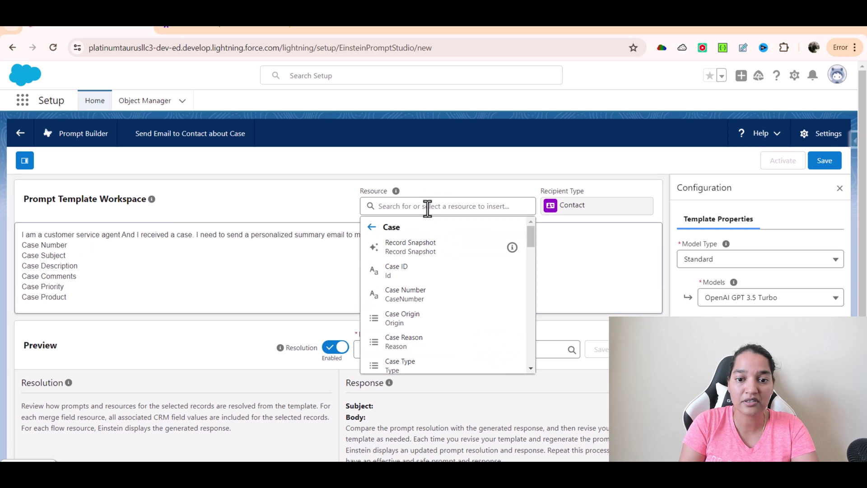
pyautogui.write('Case Num')
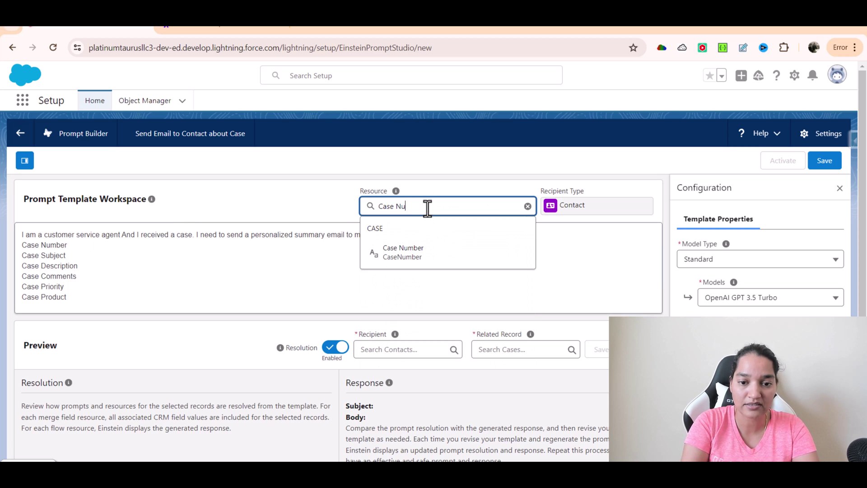
pyautogui.click(409, 252)
# Step: Insert the Case object's Subject field as a resource after the Case Subject label
pyautogui.click(79, 256)
pyautogui.click(425, 205)
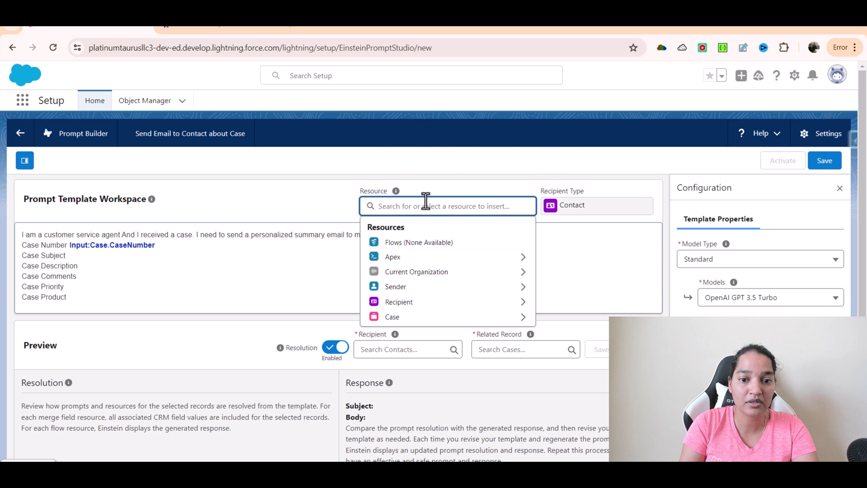
pyautogui.write('Case')
pyautogui.press('BackSpace')
pyautogui.click(375, 251)
pyautogui.click(419, 209)
pyautogui.write('Subj')
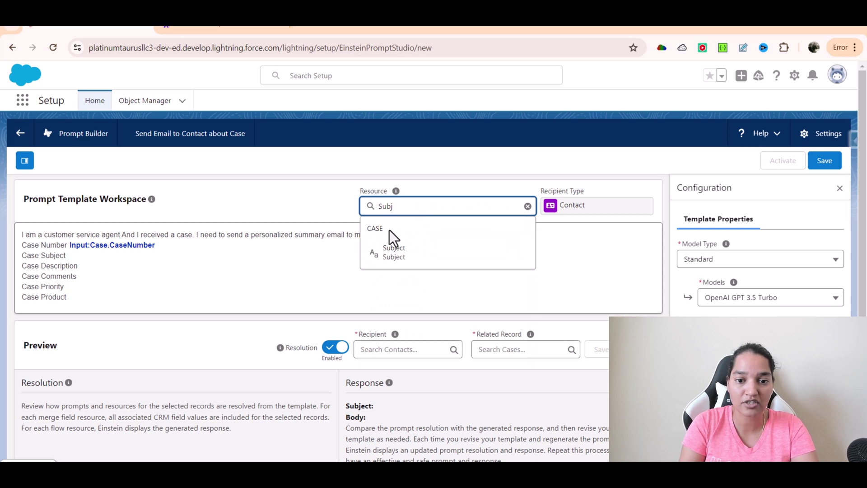
pyautogui.click(395, 255)
# Step: Insert the Case object's Description field as a resource after the Case Description label
pyautogui.click(421, 206)
pyautogui.write('Cas')
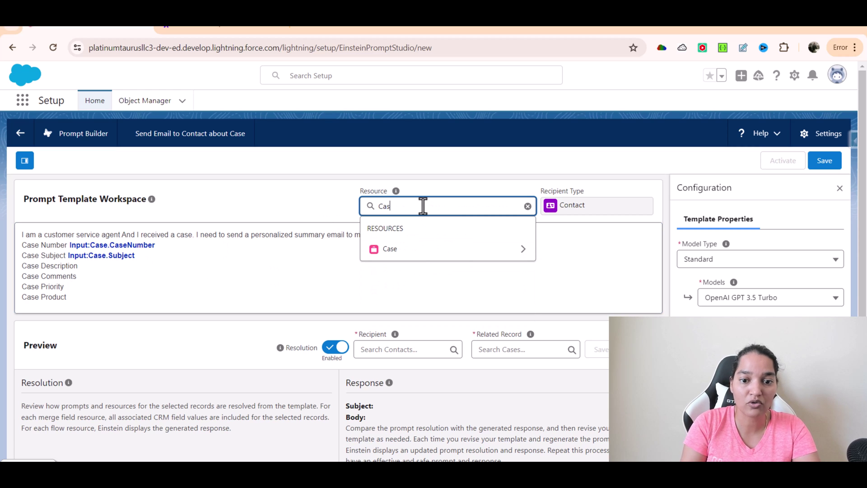
pyautogui.click(418, 250)
pyautogui.write('D')
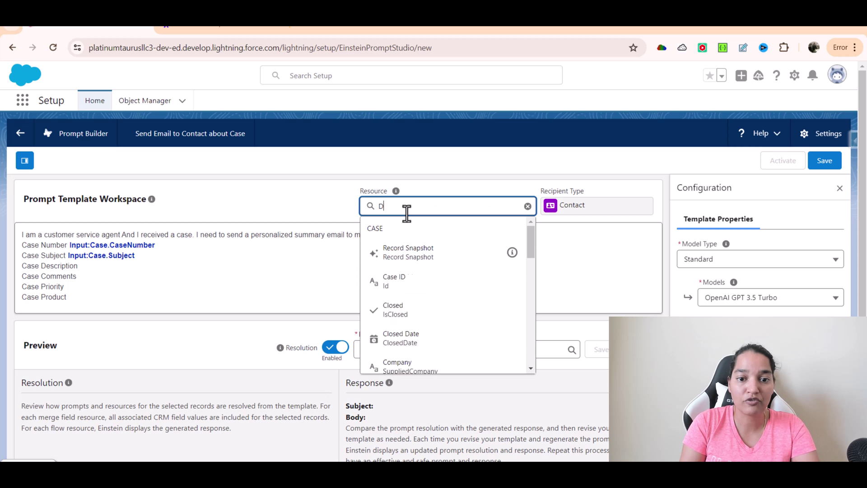
pyautogui.write('esc')
pyautogui.click(407, 251)
# Step: Insert the Case Comments related list from the Case object after the Case Comments label
pyautogui.click(134, 284)
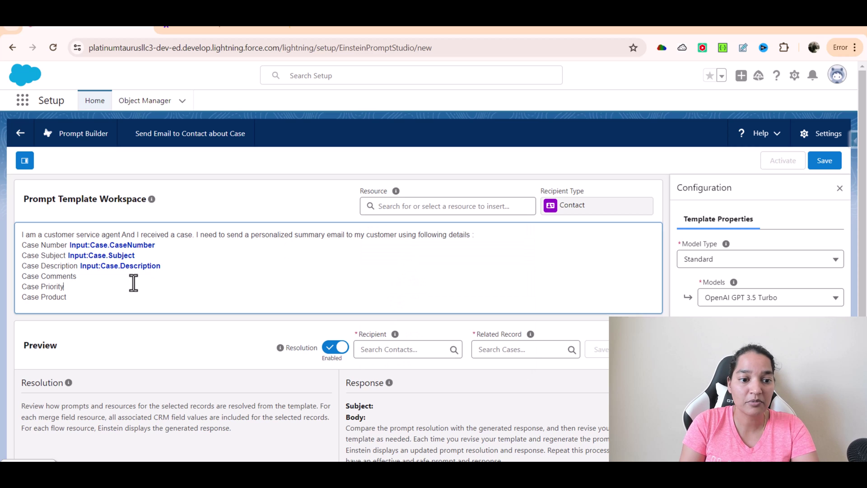
pyautogui.click(133, 270)
pyautogui.click(128, 276)
pyautogui.click(423, 207)
pyautogui.write('Case')
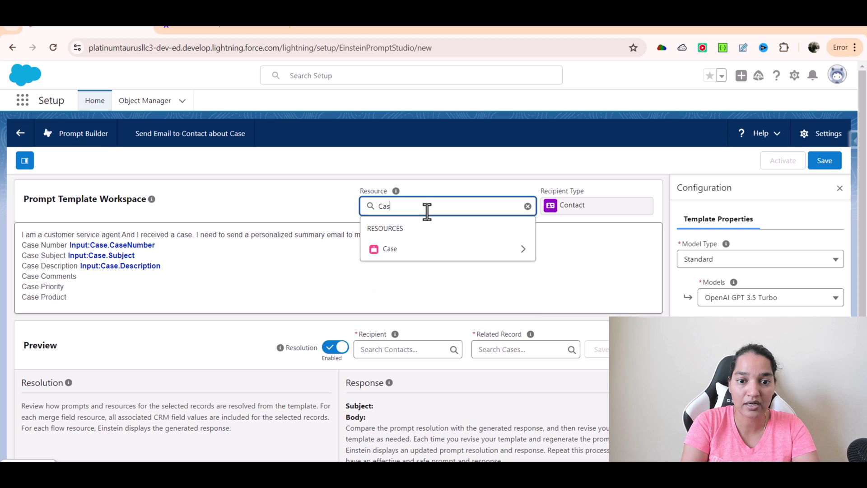
pyautogui.click(416, 253)
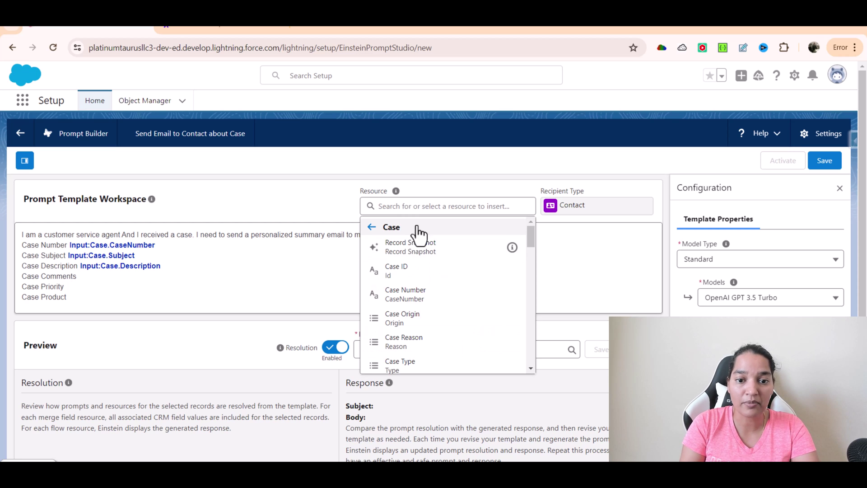
pyautogui.click(412, 206)
pyautogui.write('Comm')
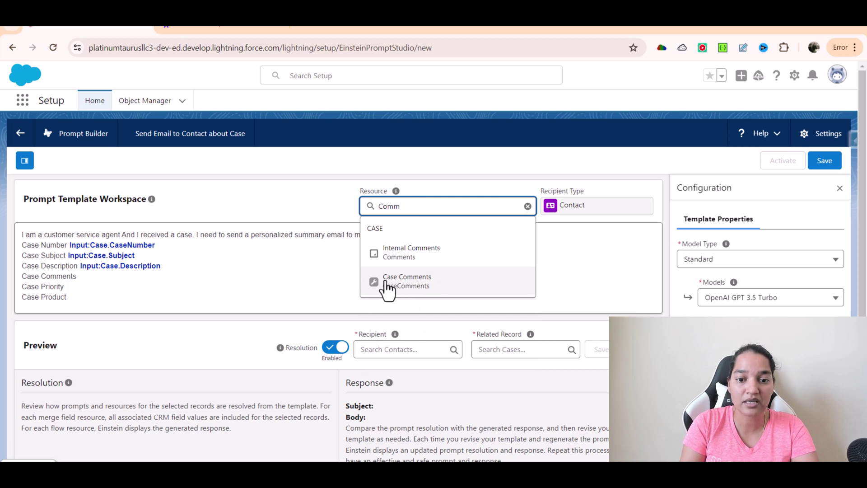
pyautogui.click(406, 282)
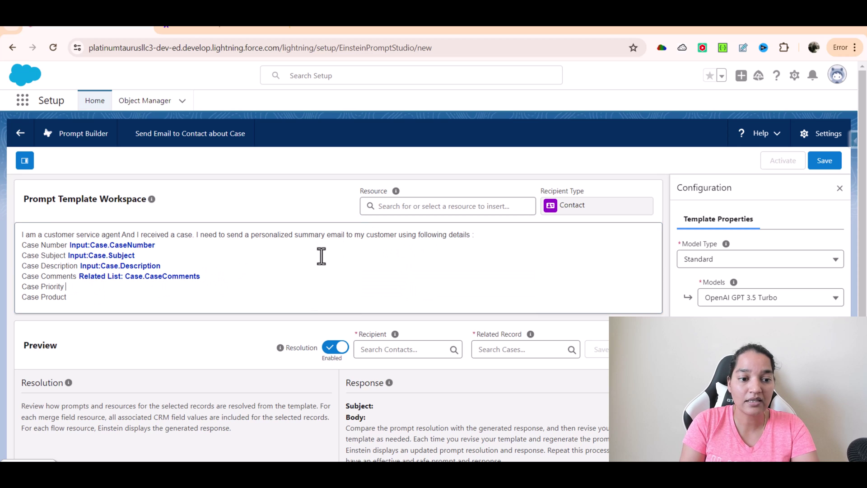
# Step: Insert the Case object's Priority field as a resource after the Case Priority label
pyautogui.click(407, 203)
pyautogui.write('Case')
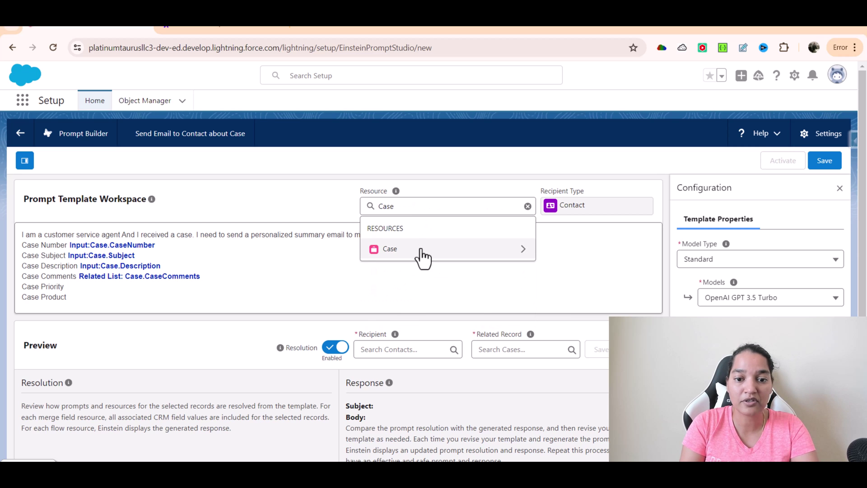
pyautogui.click(422, 251)
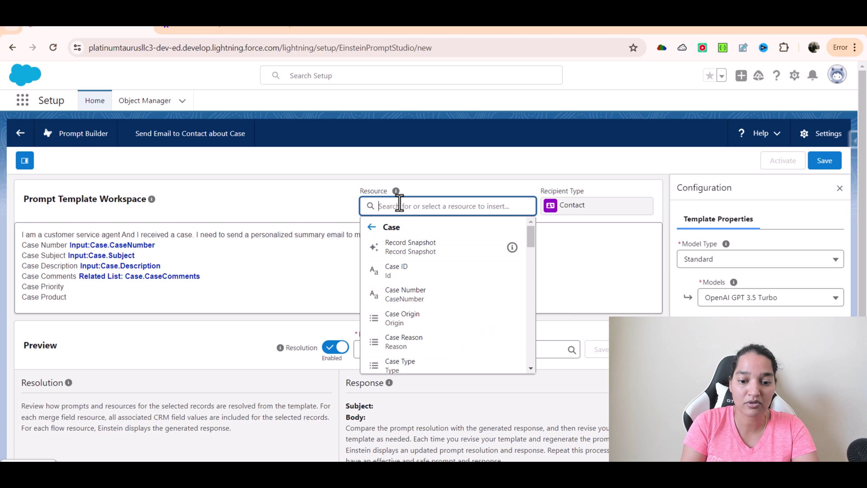
pyautogui.write('Pri')
pyautogui.click(390, 254)
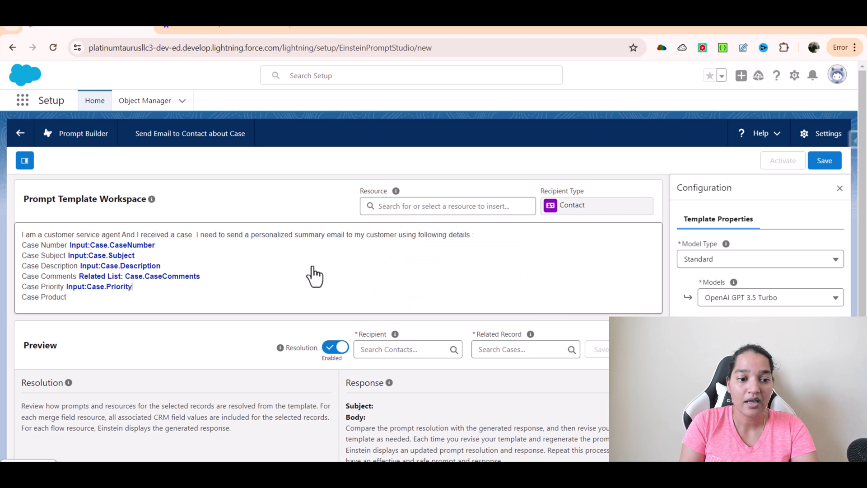
# Step: Insert the Case object's Product field as a resource after the Case Product label
pyautogui.click(95, 297)
pyautogui.click(434, 206)
pyautogui.write('Case')
pyautogui.click(436, 247)
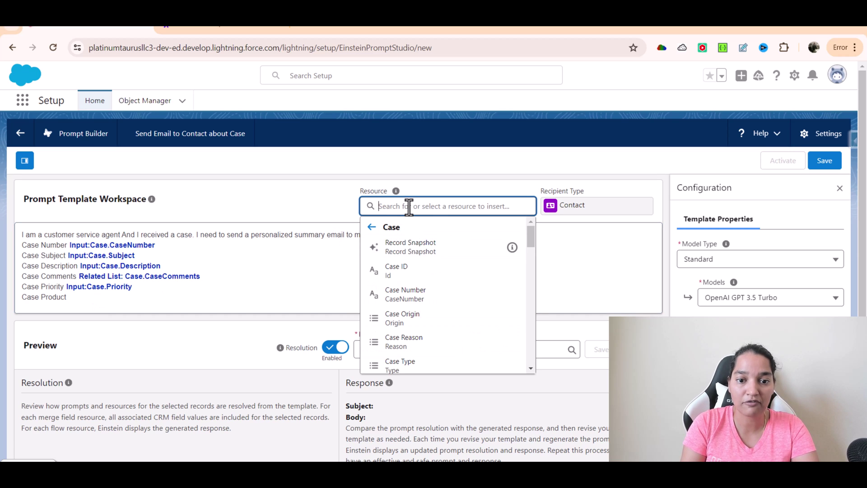
pyautogui.write('Prod')
pyautogui.click(400, 261)
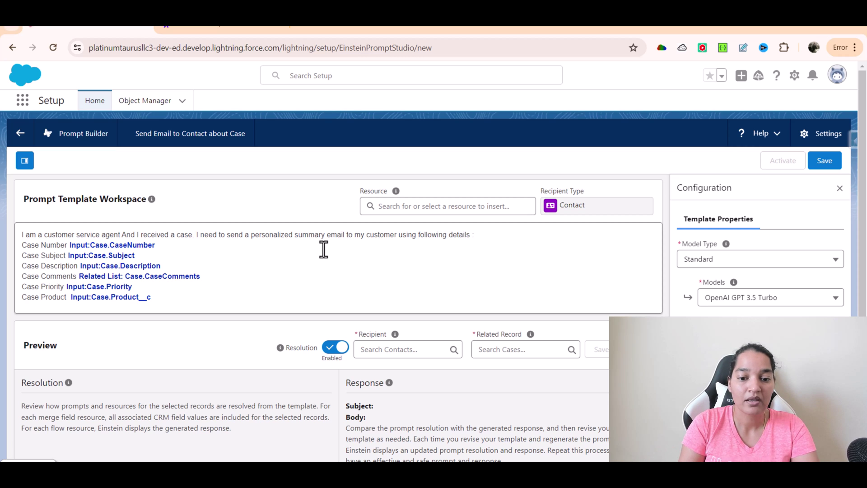
# Step: Save the prompt template and activate it
pyautogui.click(824, 162)
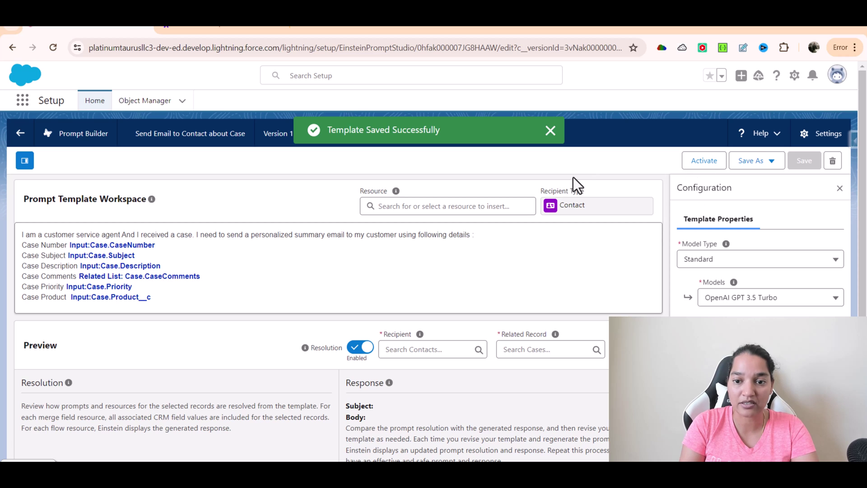
pyautogui.click(703, 161)
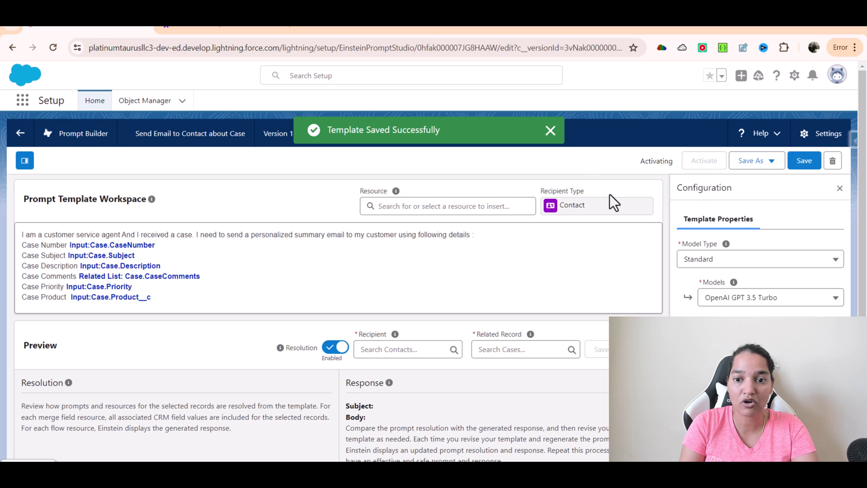
pyautogui.scroll(-1, 519, 294)
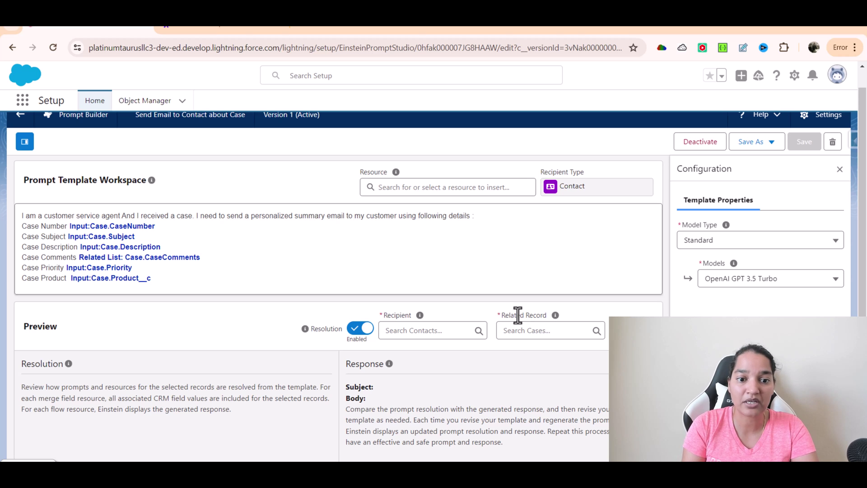
# Step: Add the lines "Sender of the Email:" and "Recipient of the email:" below the Case Product line of the prompt
pyautogui.click(241, 277)
pyautogui.press('Return')
pyautogui.write('Case.Product__c ')
pyautogui.write('Sender of the ')
pyautogui.write('Em')
pyautogui.press('Return')
pyautogui.write('Recipient of the email:')
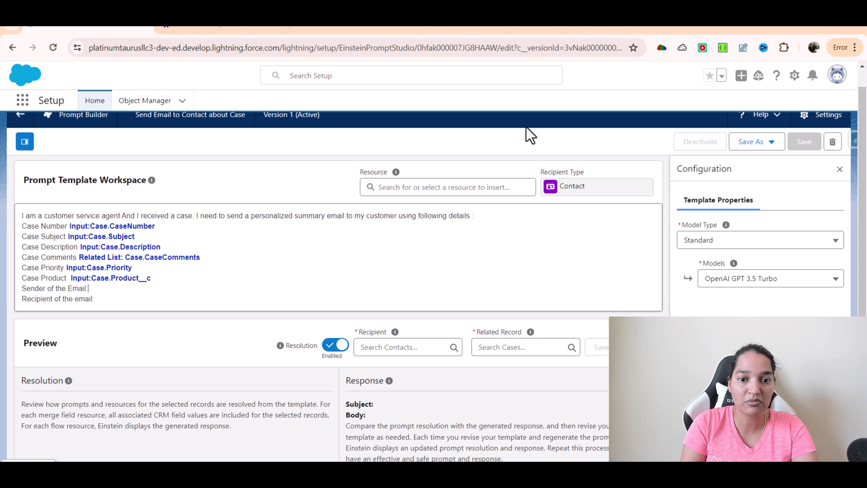
# Step: Insert the Sender's First Name field as a resource after the Sender of the Email label
pyautogui.click(473, 182)
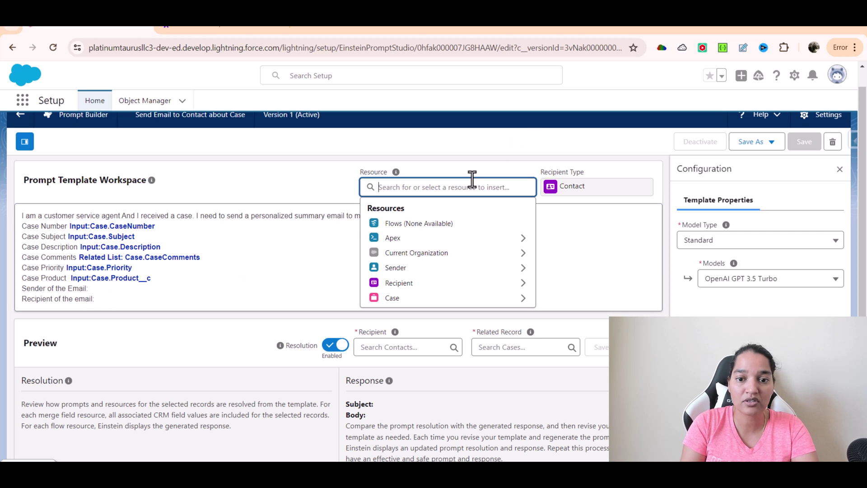
pyautogui.click(476, 270)
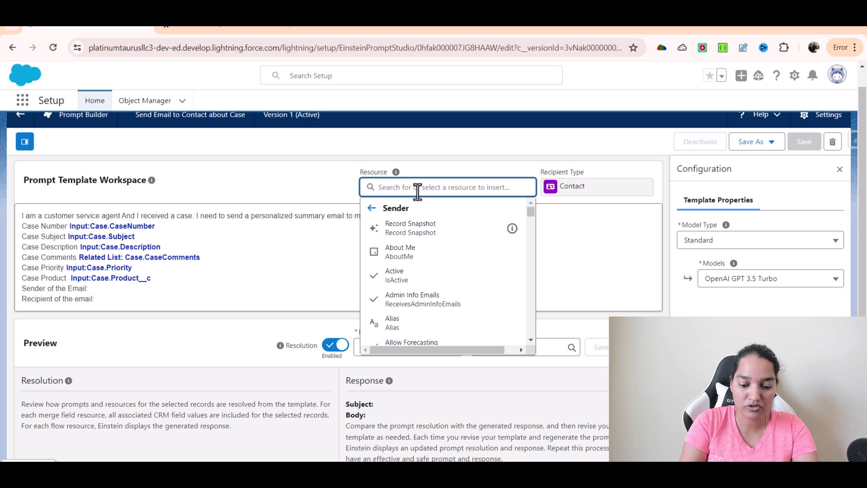
pyautogui.write('Name')
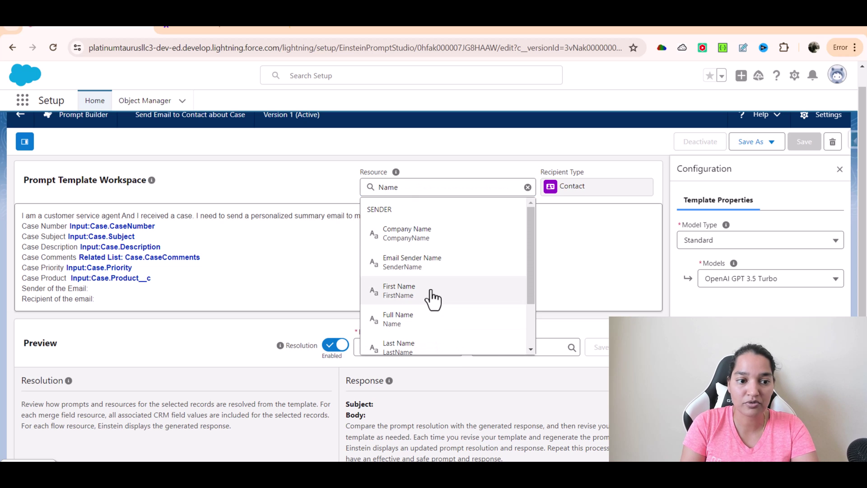
pyautogui.click(431, 297)
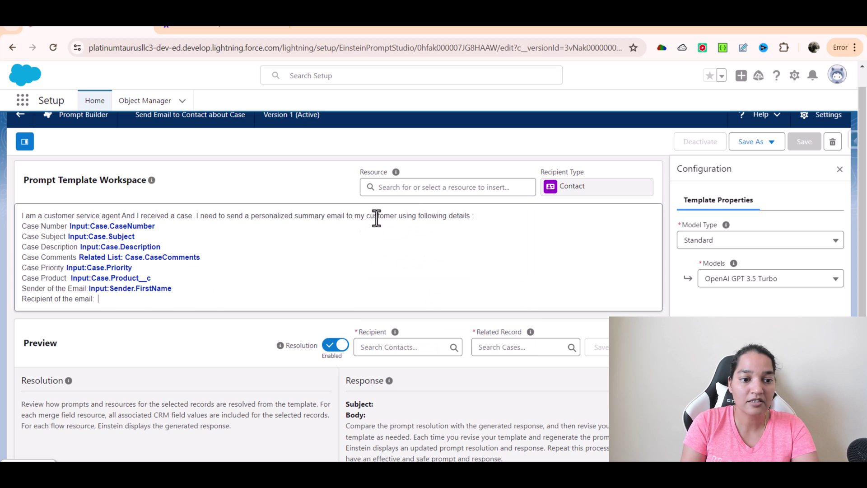
# Step: Insert the Recipient's First Name field as a resource after the Recipient of the email label
pyautogui.click(409, 188)
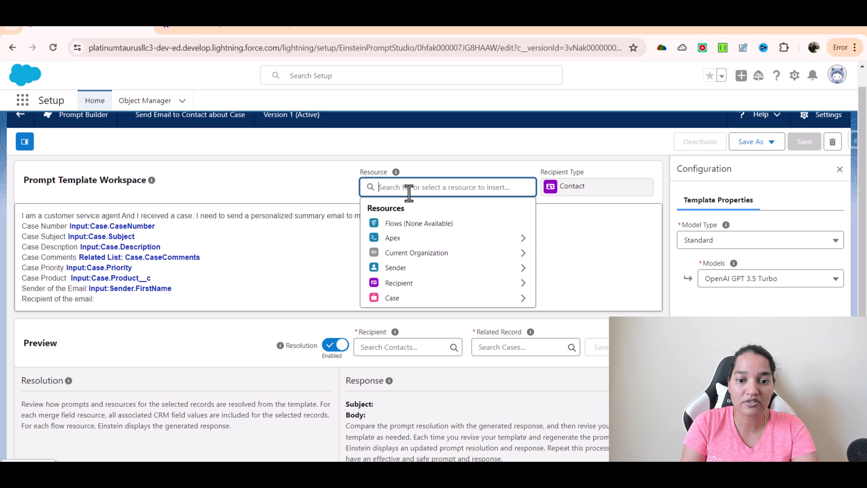
pyautogui.click(452, 284)
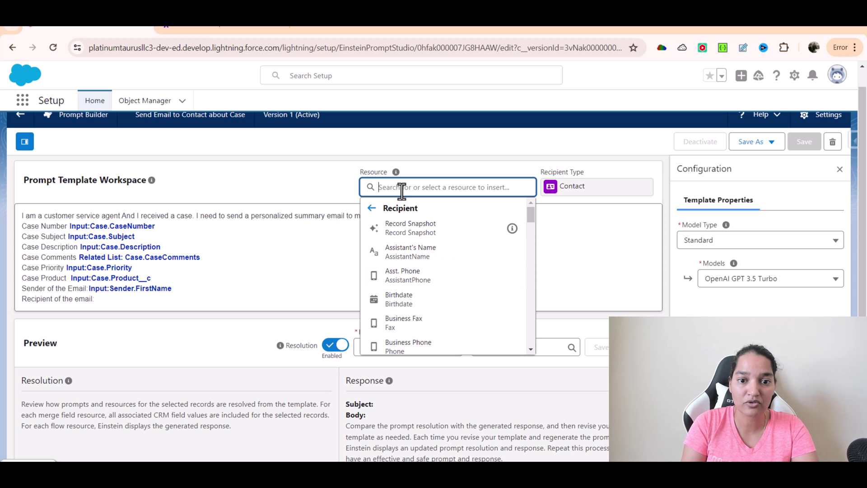
pyautogui.write('Name')
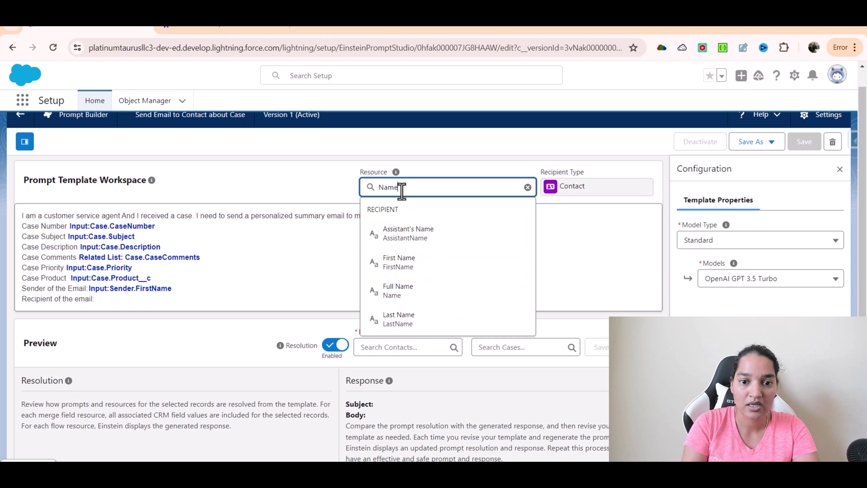
pyautogui.click(407, 270)
pyautogui.moveTo(219, 295); pyautogui.dragTo(18, 238)
pyautogui.click(394, 188)
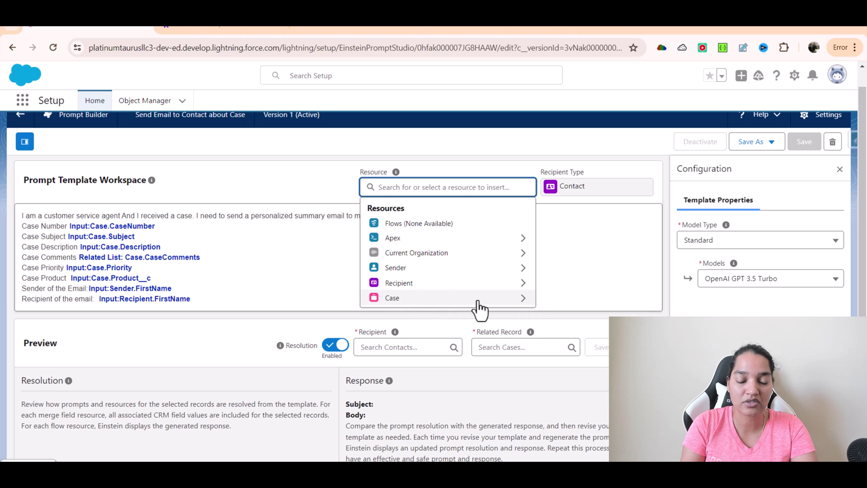
pyautogui.click(280, 276)
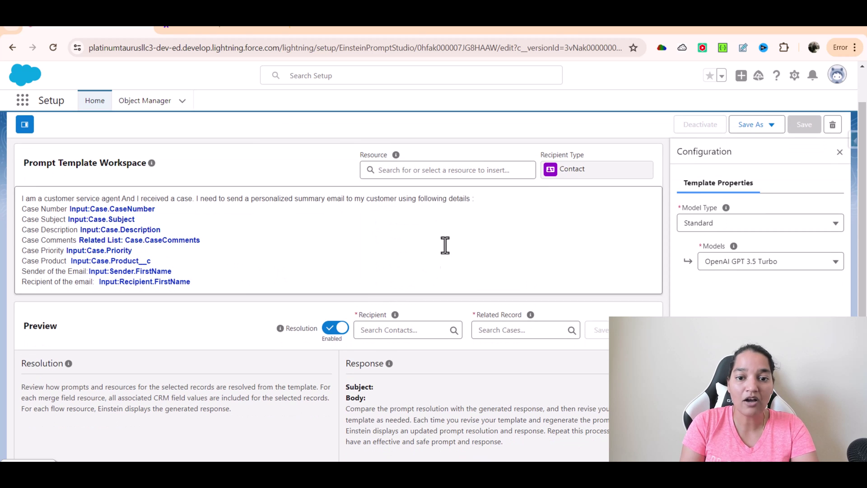
# Step: Find the Cases item among the apps and items and open it in a new browser tab
pyautogui.click(22, 103)
pyautogui.write('Case')
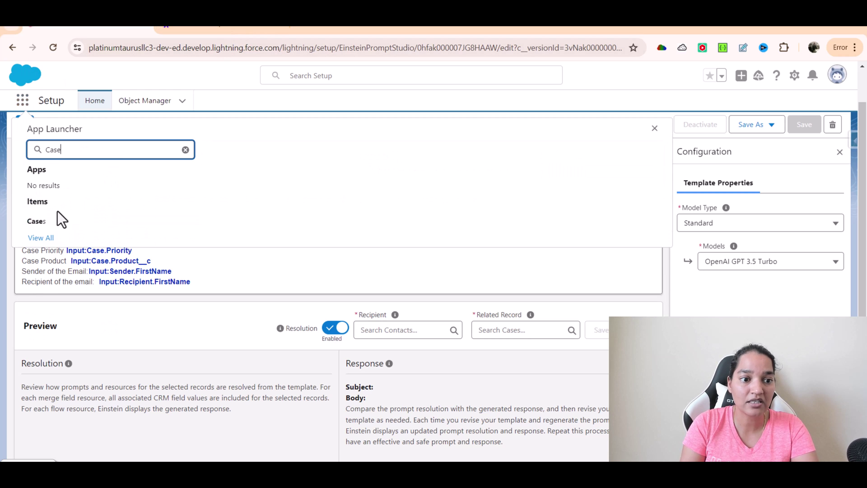
pyautogui.rightClick(39, 223)
pyautogui.click(85, 228)
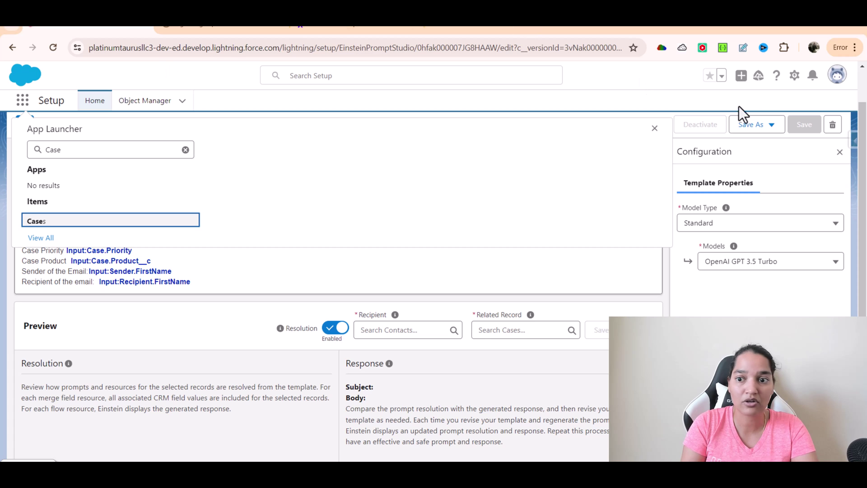
# Step: Save the prompt with the added sender and recipient lines as a new version, activate it and dismiss the notifications
pyautogui.click(768, 129)
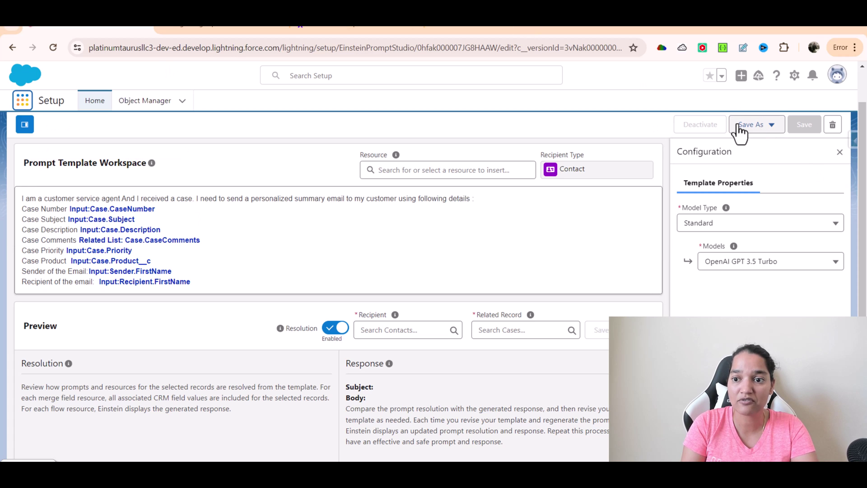
pyautogui.click(743, 130)
pyautogui.click(759, 149)
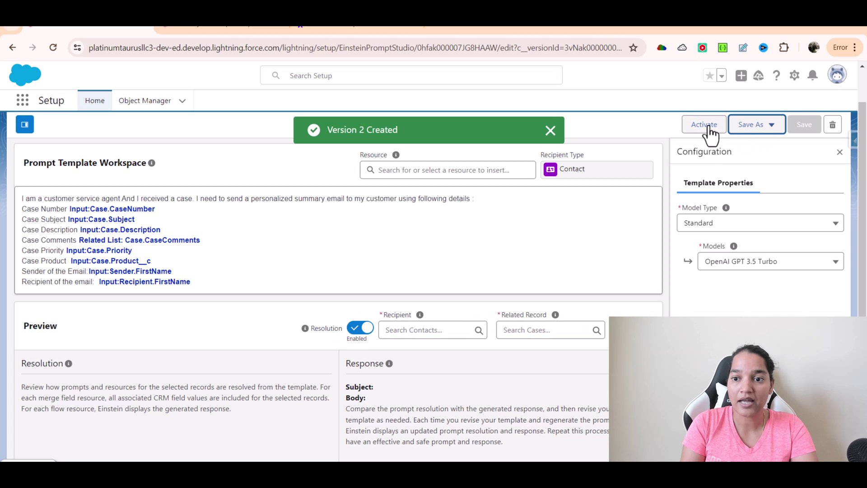
pyautogui.click(708, 129)
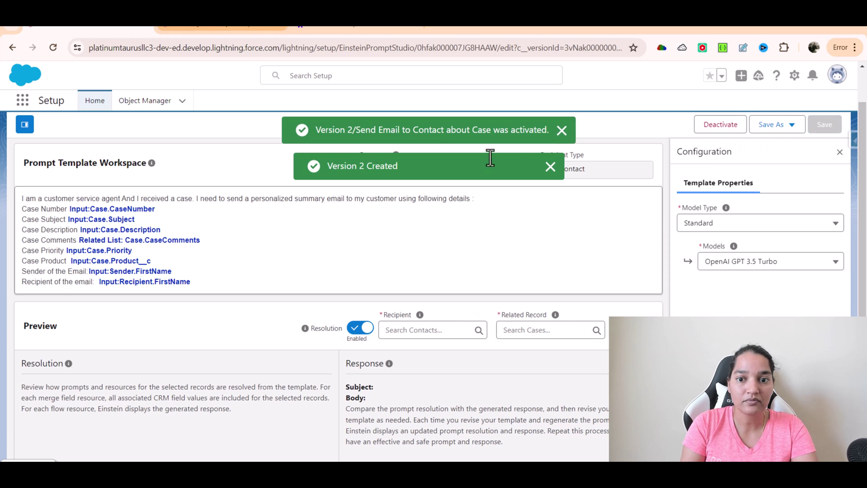
pyautogui.click(551, 167)
pyautogui.click(562, 130)
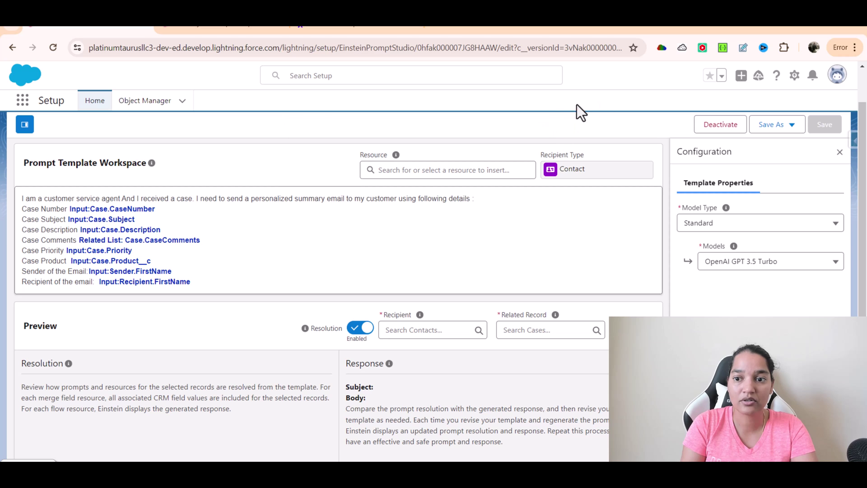
# Step: Set the template's standard model to OpenAI GPT 4
pyautogui.click(746, 269)
pyautogui.scroll(-2, 767, 293)
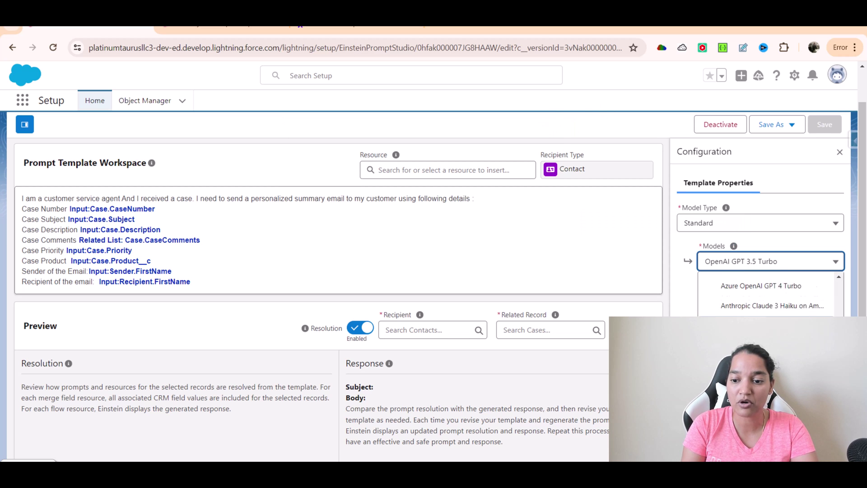
pyautogui.click(763, 314)
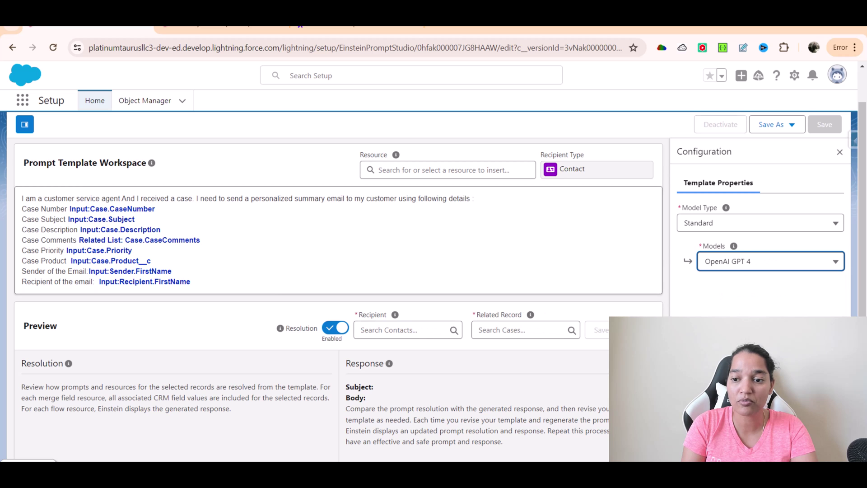
# Step: Save the template with the changed model as a new version and activate that version
pyautogui.click(771, 126)
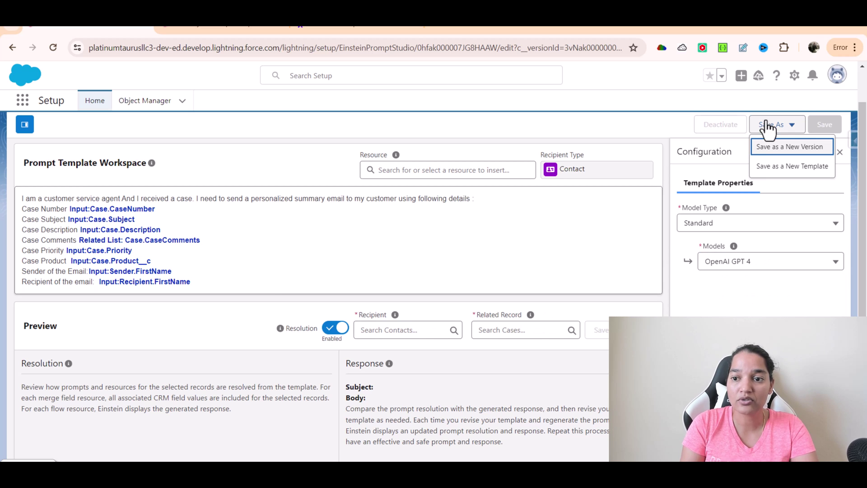
pyautogui.click(777, 150)
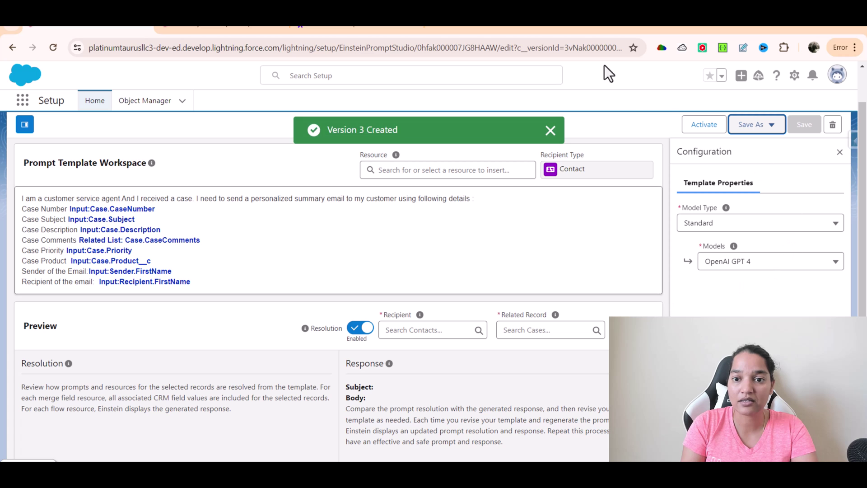
pyautogui.click(703, 129)
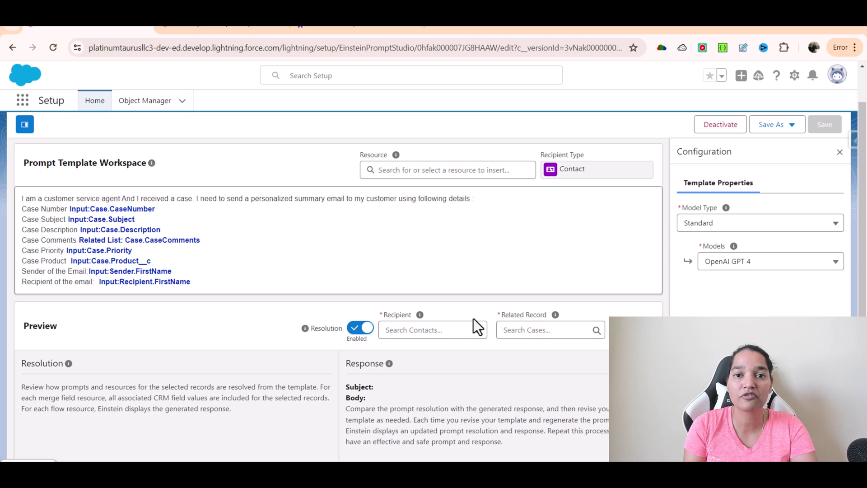
pyautogui.click(751, 263)
# Step: Switch to the browser tab showing the recently viewed Cases list
pyautogui.click(237, 27)
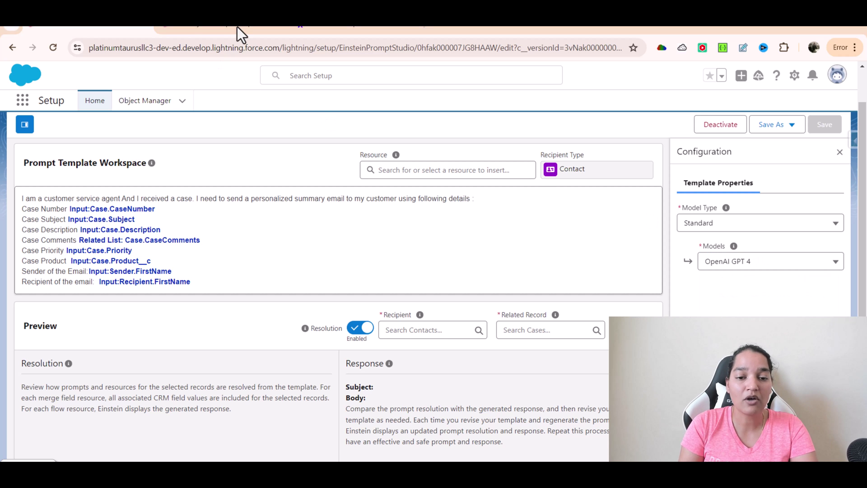
pyautogui.click(237, 25)
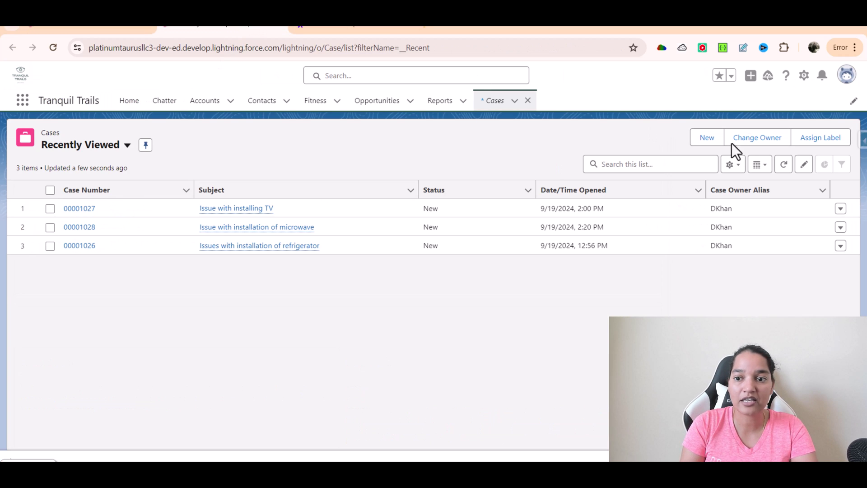
pyautogui.click(709, 139)
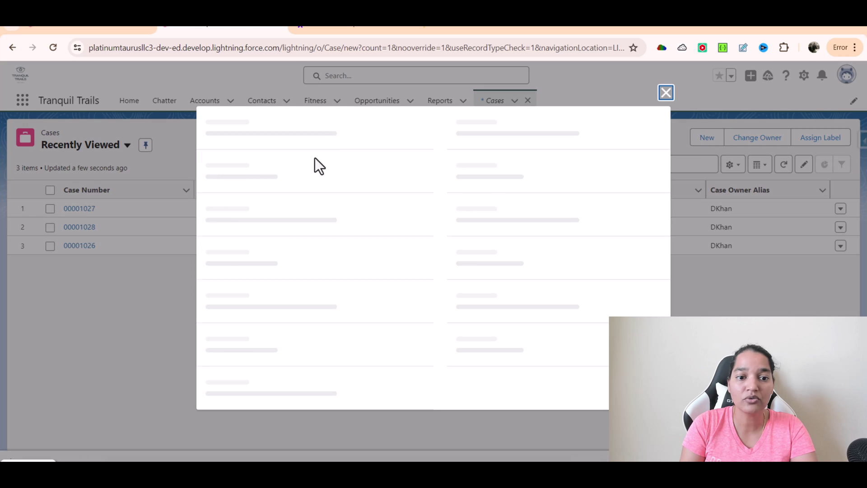
pyautogui.scroll(-2, 291, 248)
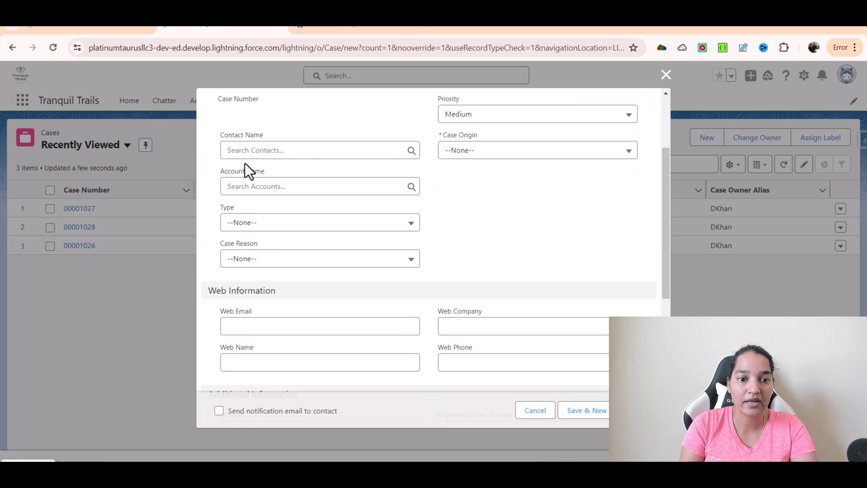
pyautogui.click(666, 75)
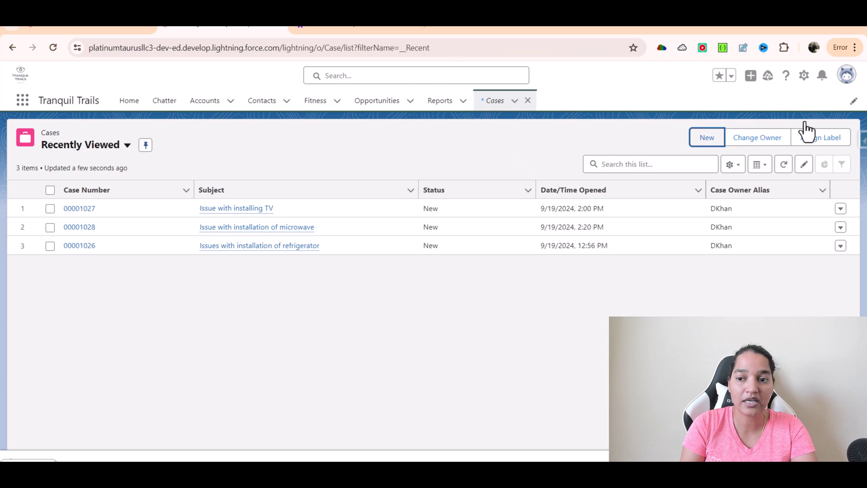
# Step: Start a new case and choose the first recent account and the contact of the same name
pyautogui.click(706, 138)
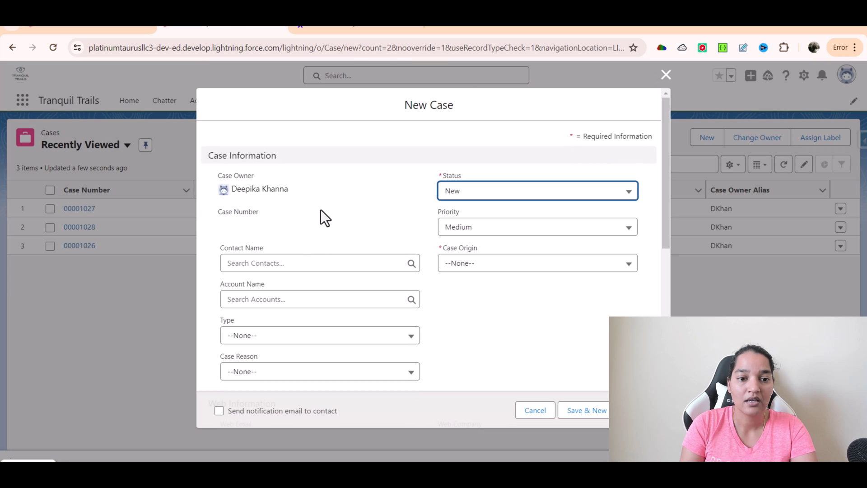
pyautogui.scroll(-3, 302, 269)
pyautogui.click(285, 185)
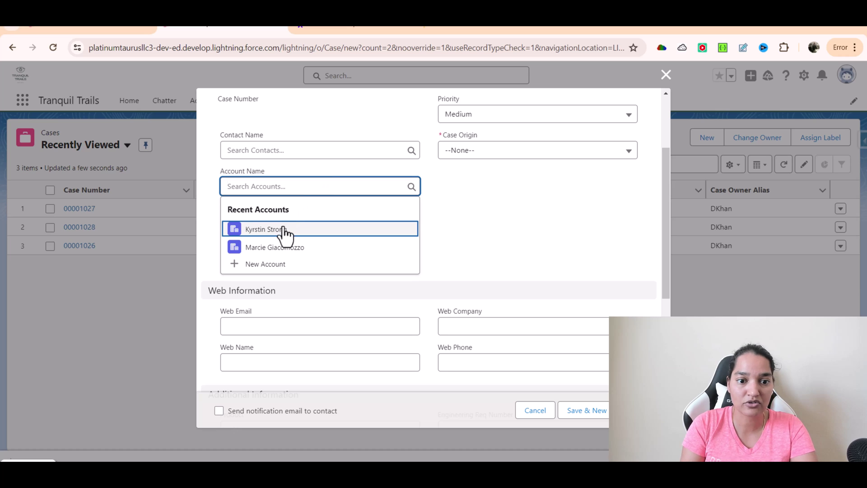
pyautogui.click(336, 231)
pyautogui.click(261, 150)
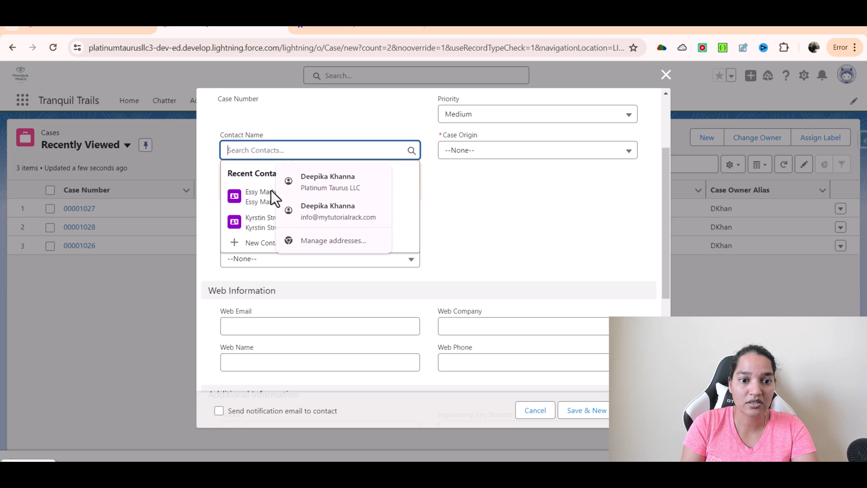
pyautogui.click(252, 233)
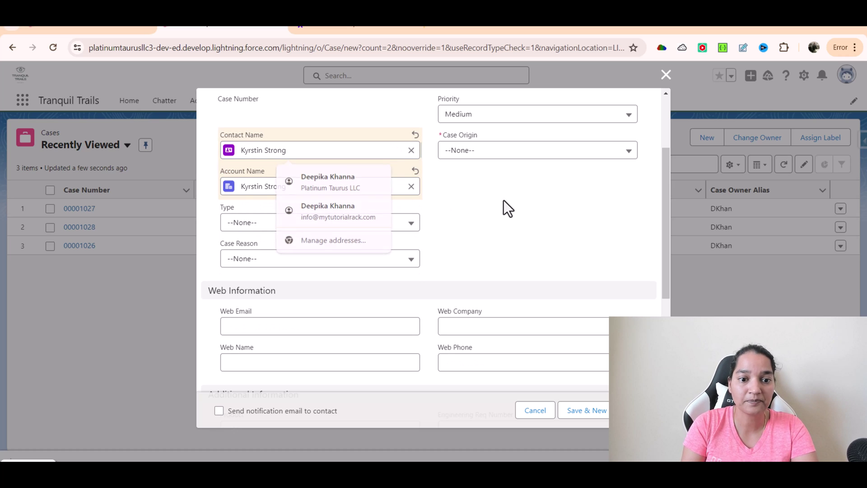
# Step: Set the case's type to Electronic, its reason to Breakdown and its product to GC1060
pyautogui.click(305, 229)
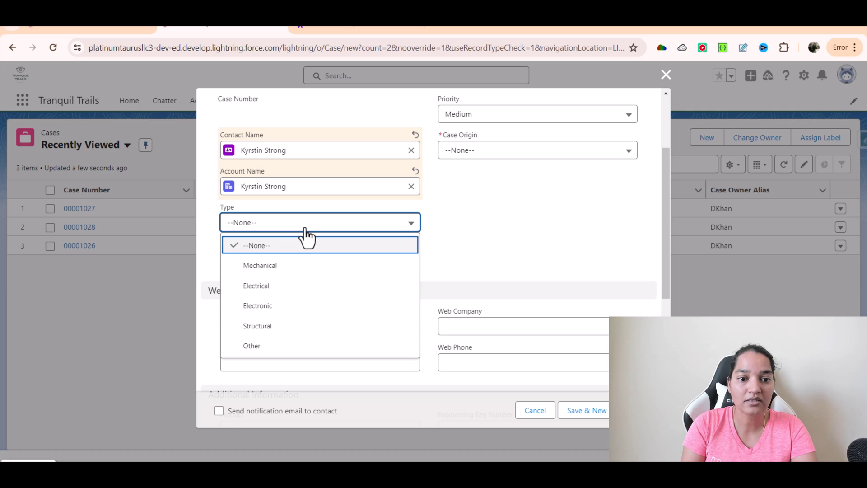
pyautogui.click(276, 306)
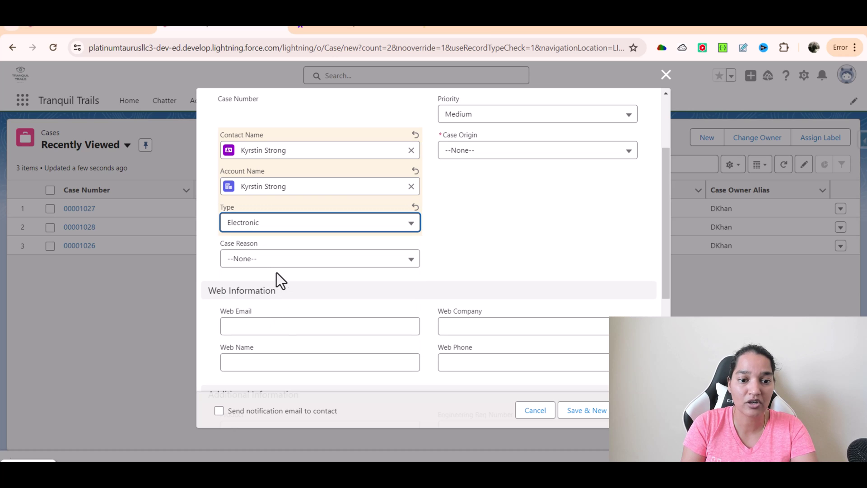
pyautogui.click(277, 262)
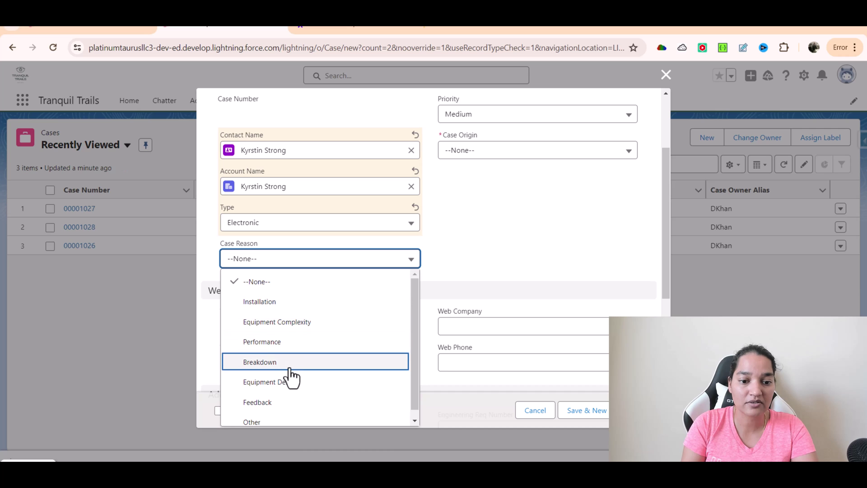
pyautogui.click(266, 361)
pyautogui.scroll(-4, 251, 312)
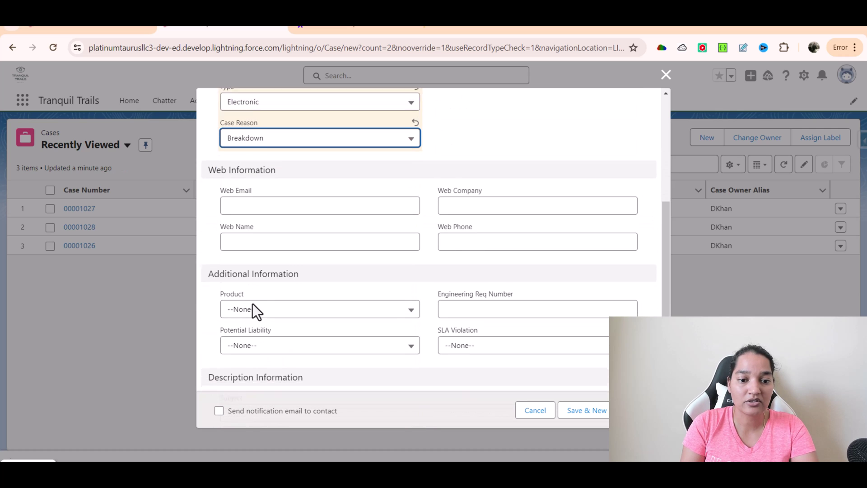
pyautogui.click(260, 261)
pyautogui.click(270, 335)
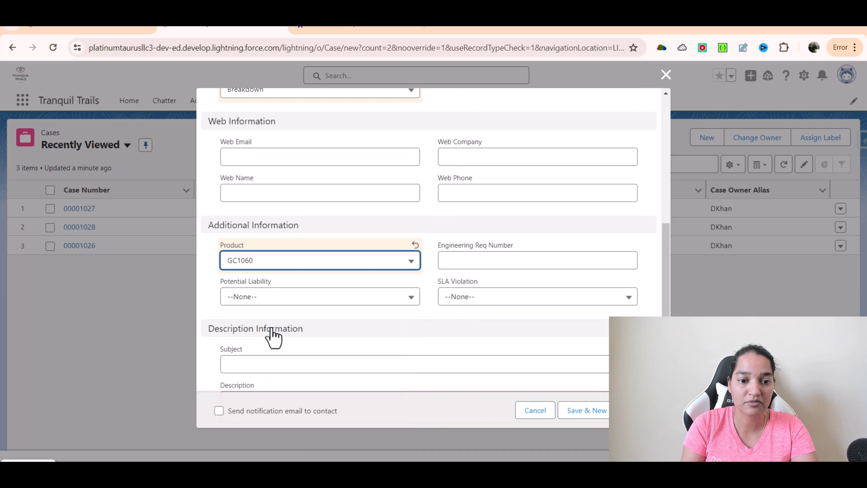
# Step: Enter "Having issues with my iPhone 12" as the case's subject
pyautogui.scroll(-1, 305, 308)
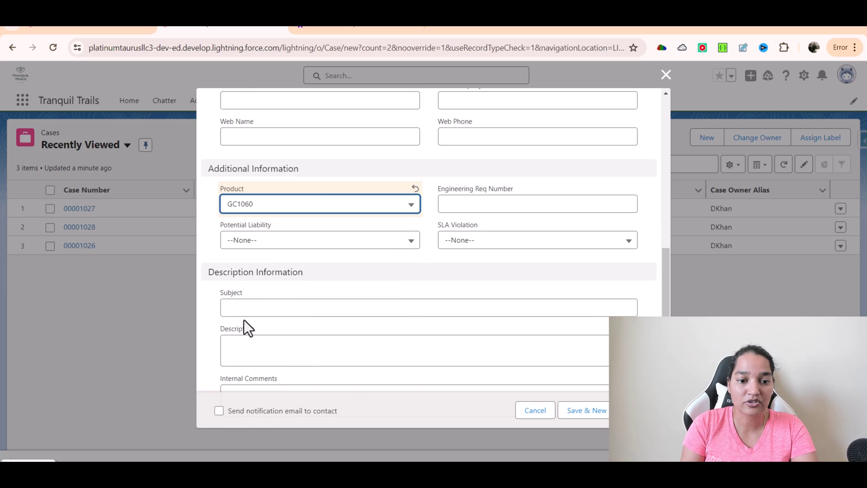
pyautogui.click(252, 307)
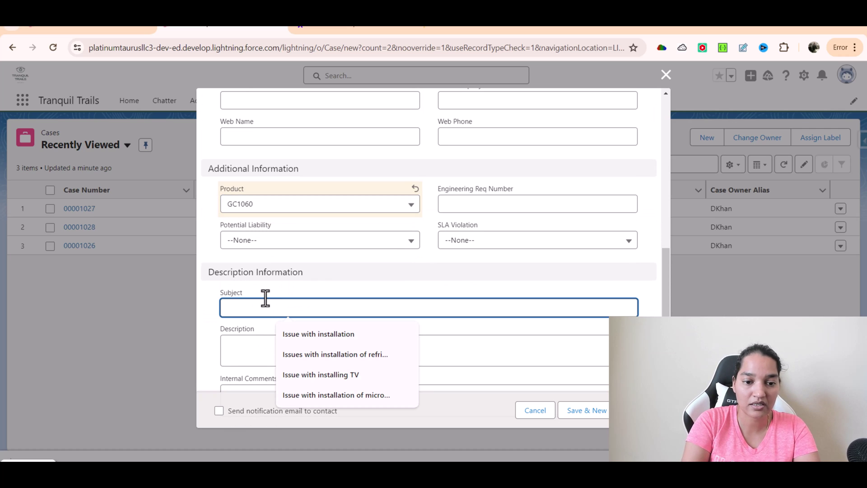
pyautogui.write('Havving issues with my iPhone 12')
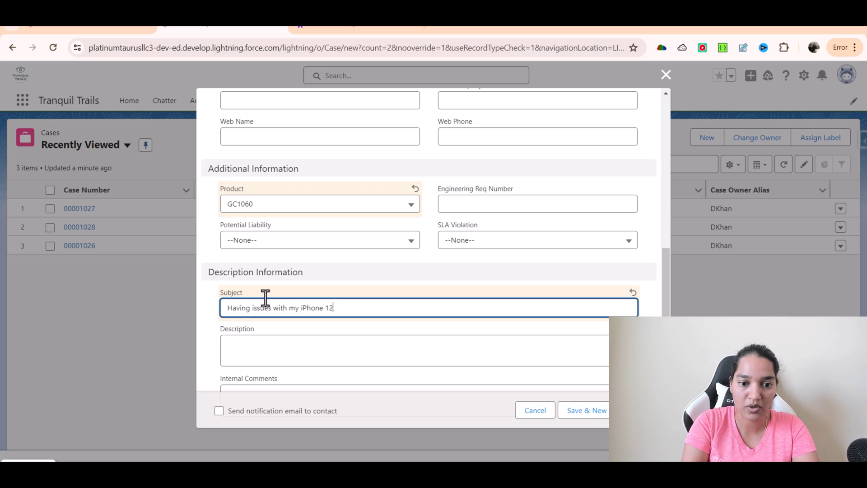
# Step: Enter the case description "My iphone has stopped working after an update from yesterday. Its giving me a blank screen on the iphone."
pyautogui.click(256, 348)
pyautogui.write('My')
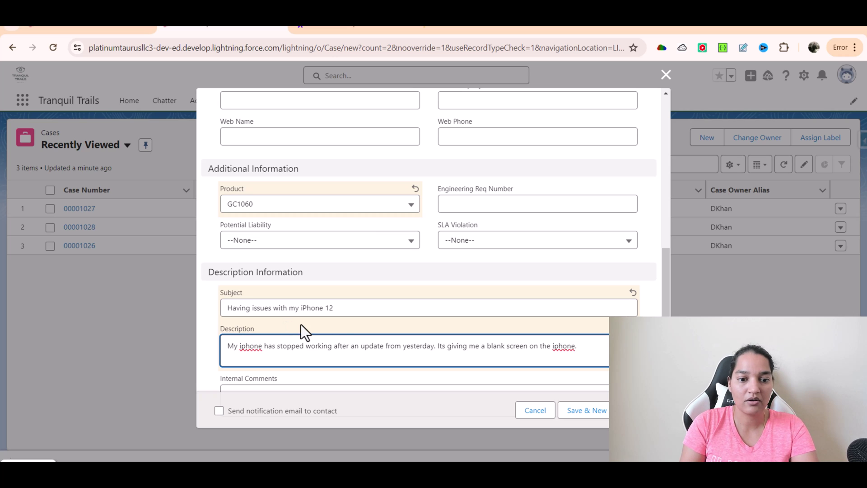
# Step: Remove the words "My" and "me" from the case description so it reads impersonally
pyautogui.tripleClick(242, 346)
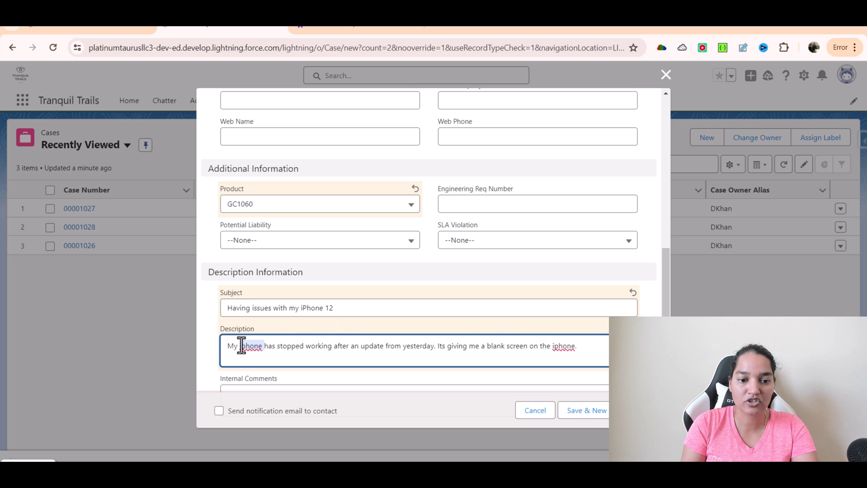
pyautogui.scroll(-1, 319, 339)
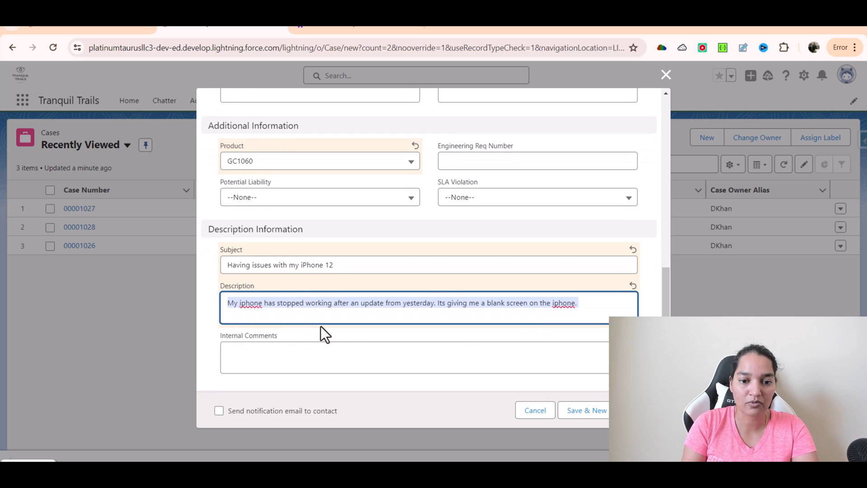
pyautogui.doubleClick(233, 305)
pyautogui.press('BackSpace')
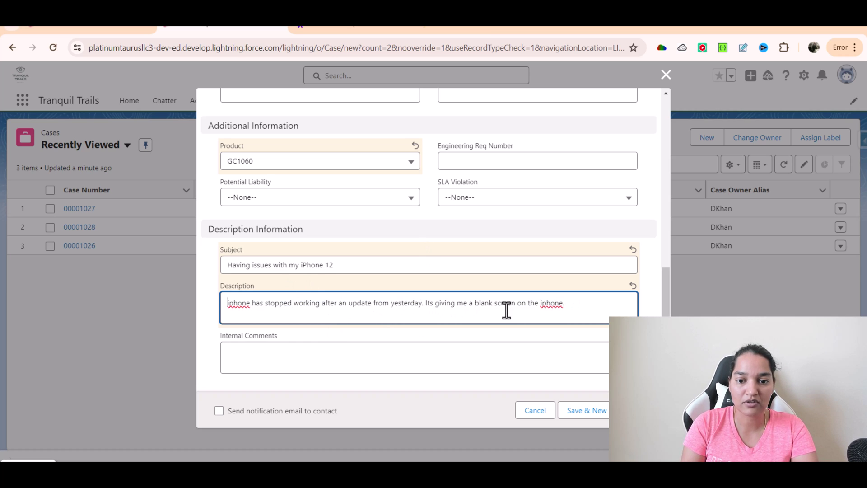
pyautogui.doubleClick(461, 303)
pyautogui.press('BackSpace')
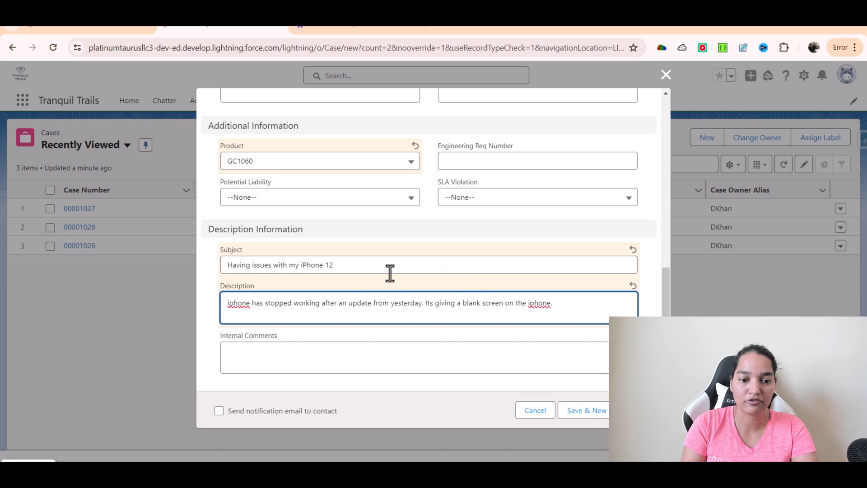
pyautogui.doubleClick(397, 303)
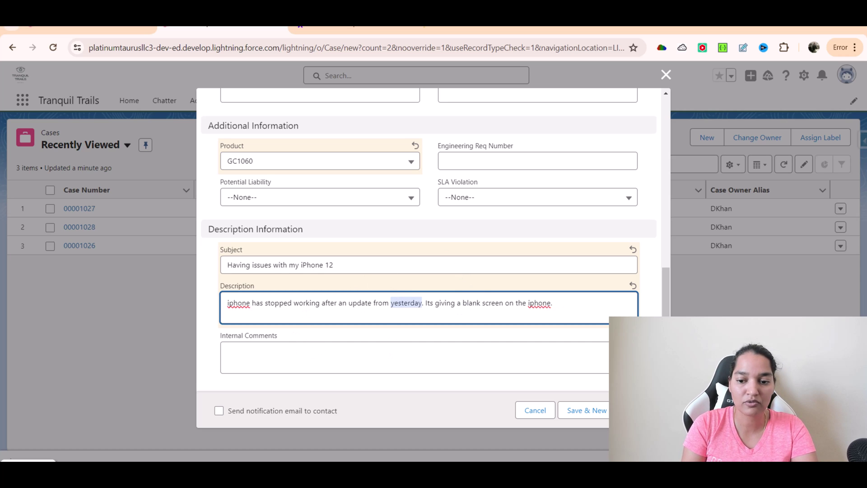
# Step: Set the case's priority to High and its origin to Phone, and save the case
pyautogui.scroll(10, 569, 278)
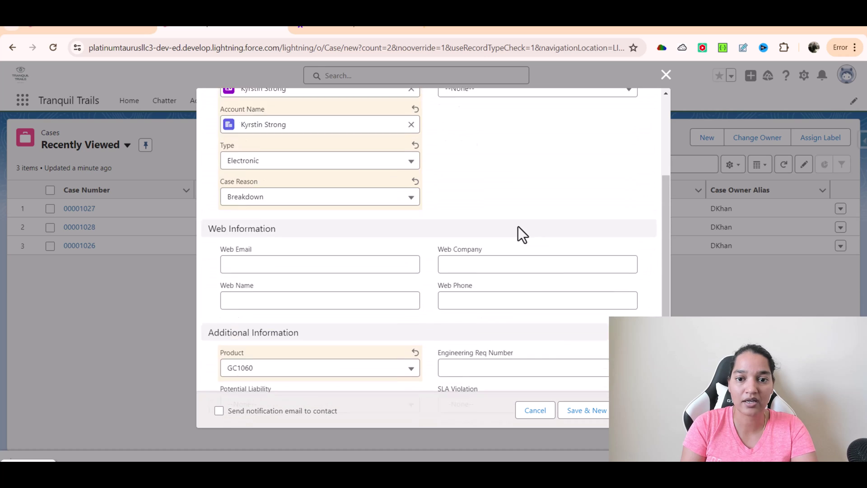
pyautogui.click(481, 231)
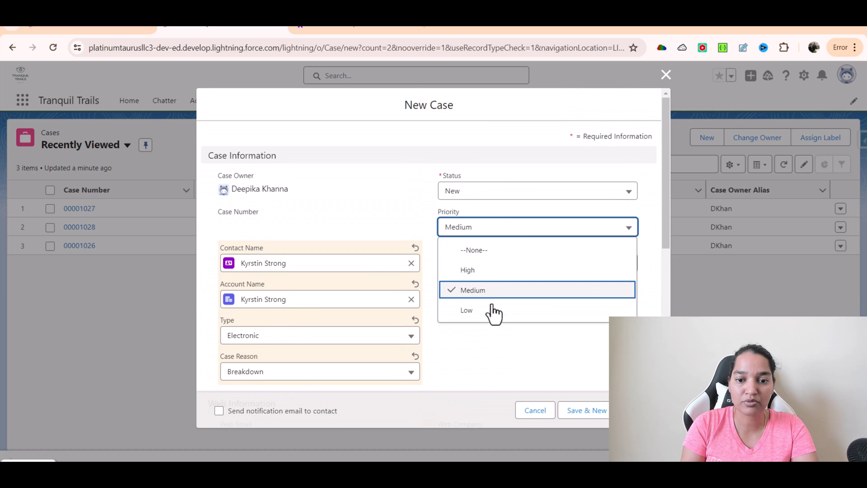
pyautogui.click(475, 270)
pyautogui.click(476, 268)
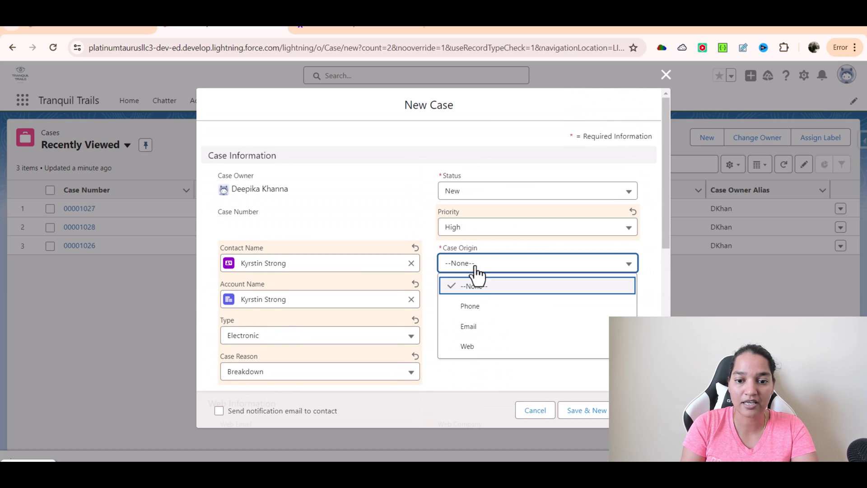
pyautogui.click(486, 308)
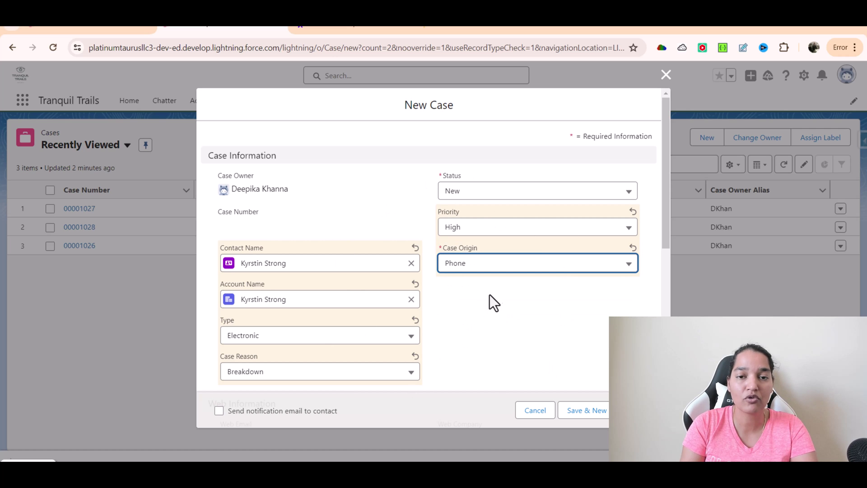
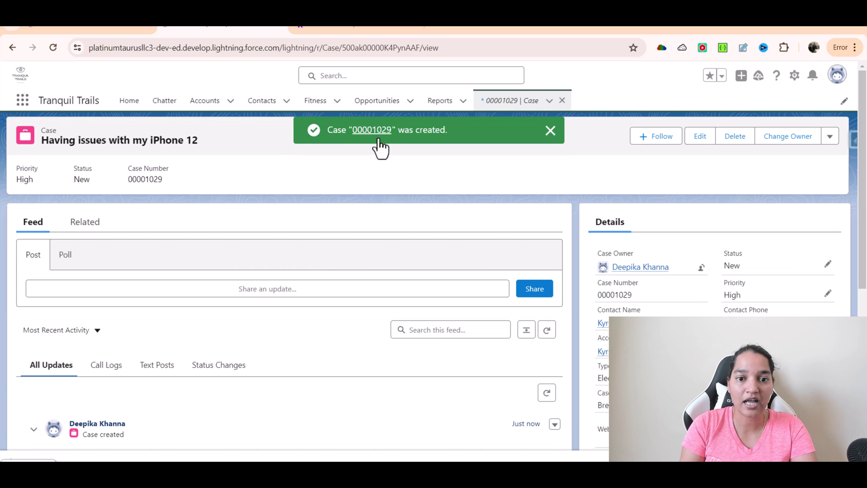
# Step: Copy the new case's number and select that case as the related record in the prompt template's preview
pyautogui.doubleClick(141, 179)
pyautogui.hotkey('ctrl', 'c')
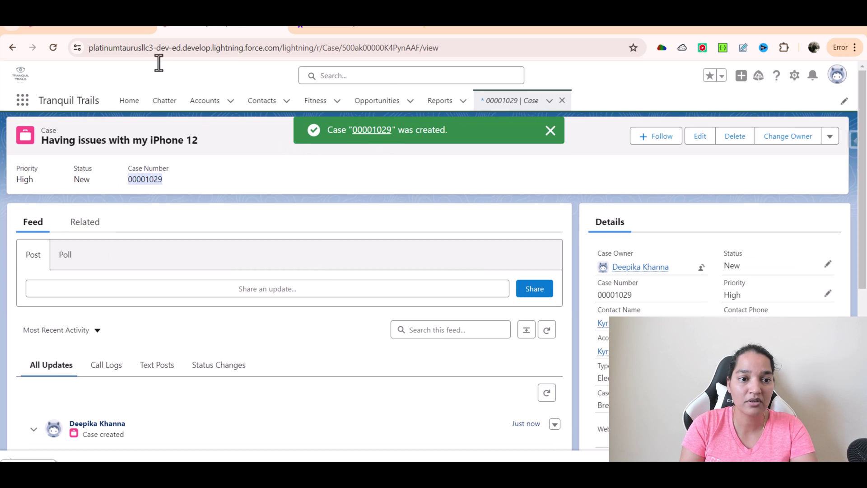
pyautogui.click(86, 22)
pyautogui.click(438, 329)
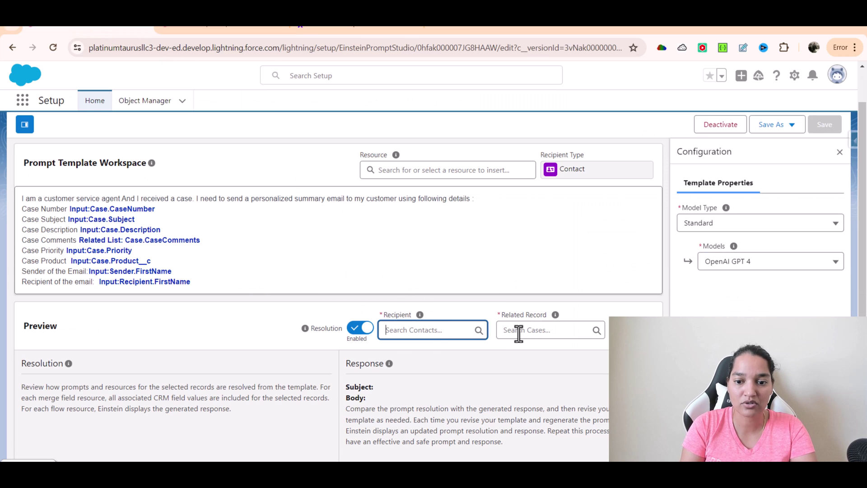
pyautogui.click(547, 332)
pyautogui.hotkey('ctrl', 'v')
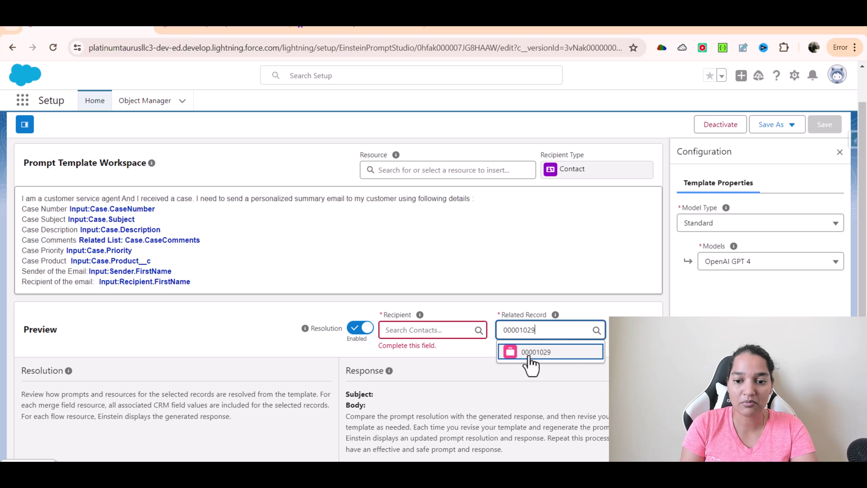
pyautogui.click(533, 352)
# Step: Choose the case's contact as the preview recipient and generate the template preview
pyautogui.click(416, 331)
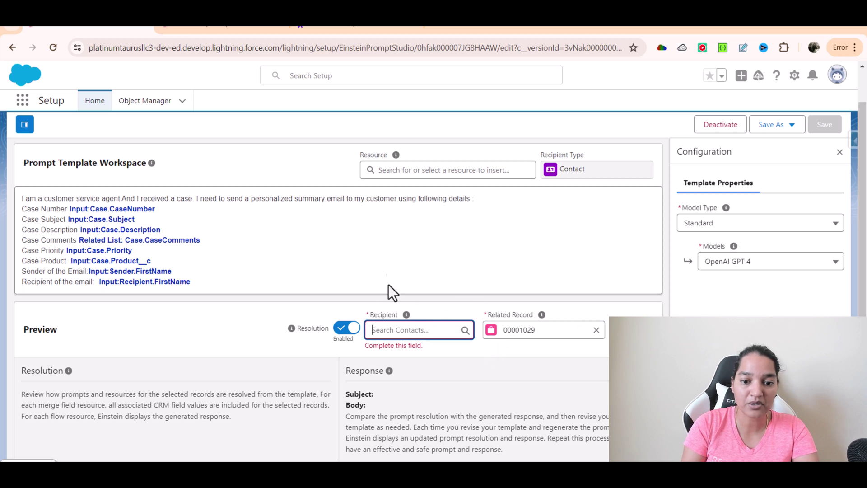
pyautogui.write('Ky')
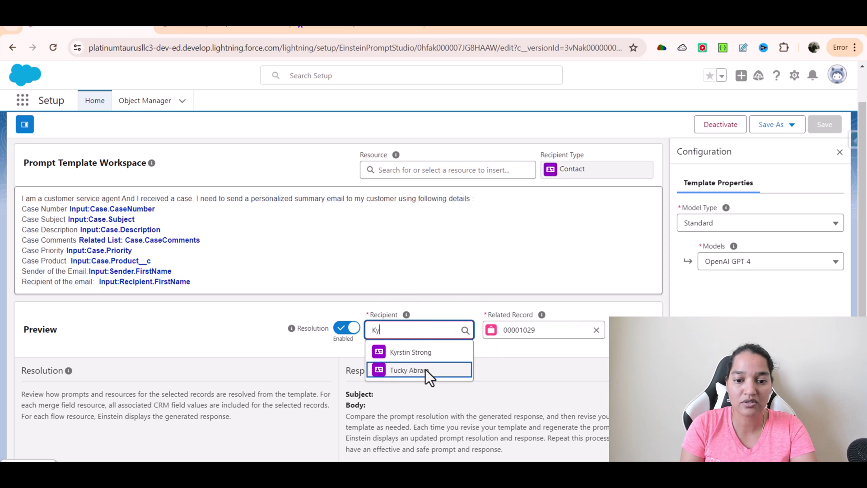
pyautogui.click(425, 355)
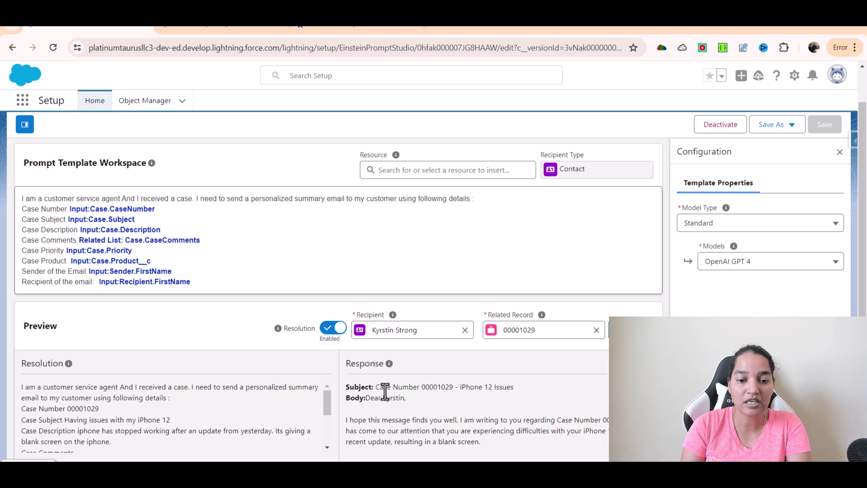
# Step: Read through the generated email response, from its subject and greeting to the closing paragraphs
pyautogui.moveTo(377, 387); pyautogui.dragTo(489, 405)
pyautogui.scroll(-3, 398, 416)
pyautogui.scroll(5, 398, 415)
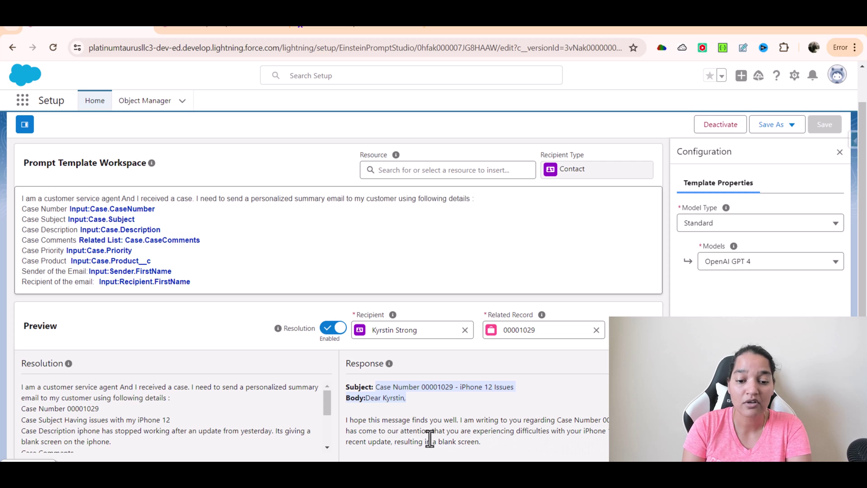
pyautogui.scroll(-3, 496, 435)
pyautogui.scroll(1, 497, 434)
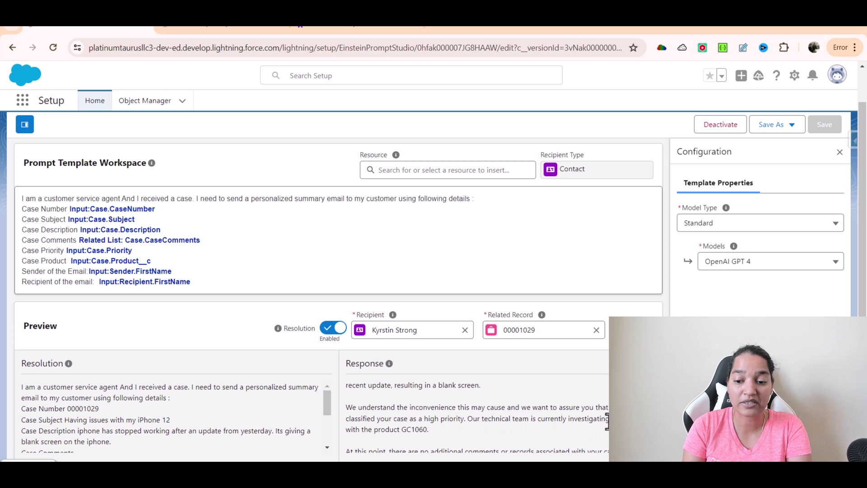
pyautogui.scroll(-3, 424, 429)
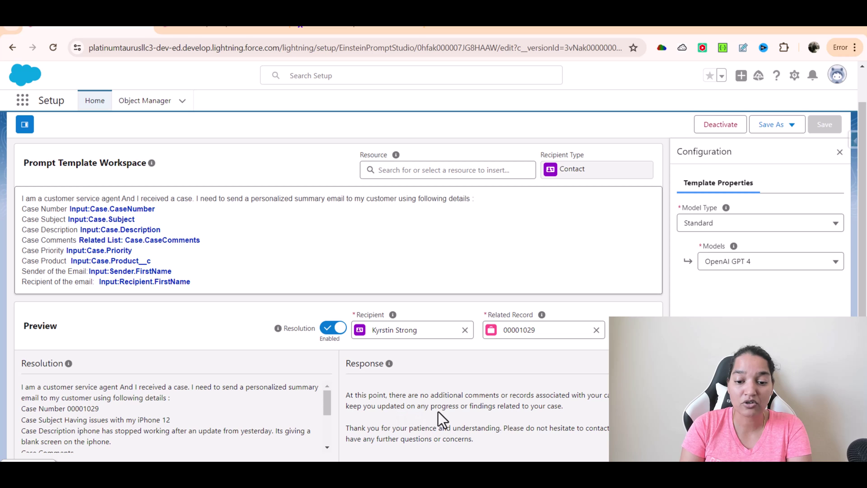
pyautogui.moveTo(564, 406); pyautogui.dragTo(523, 405)
pyautogui.moveTo(474, 438); pyautogui.dragTo(353, 391)
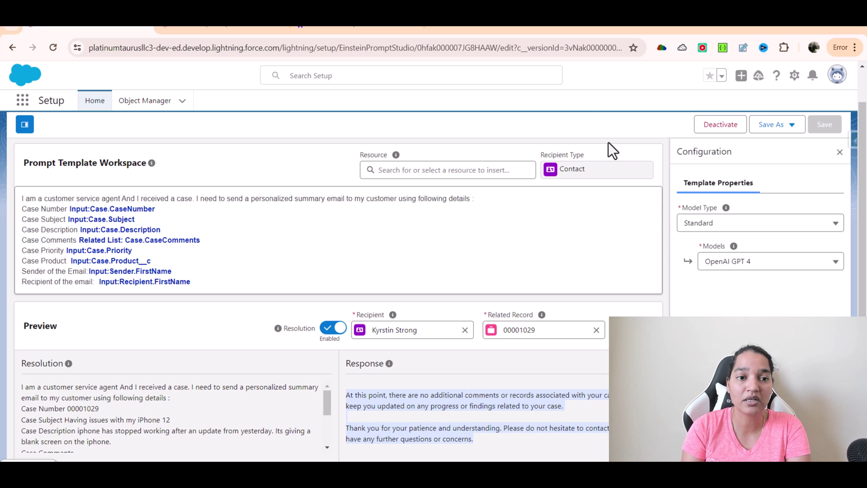
# Step: Return to the iPhone 12 case, open its linked contact record and check the contact's email field
pyautogui.click(223, 28)
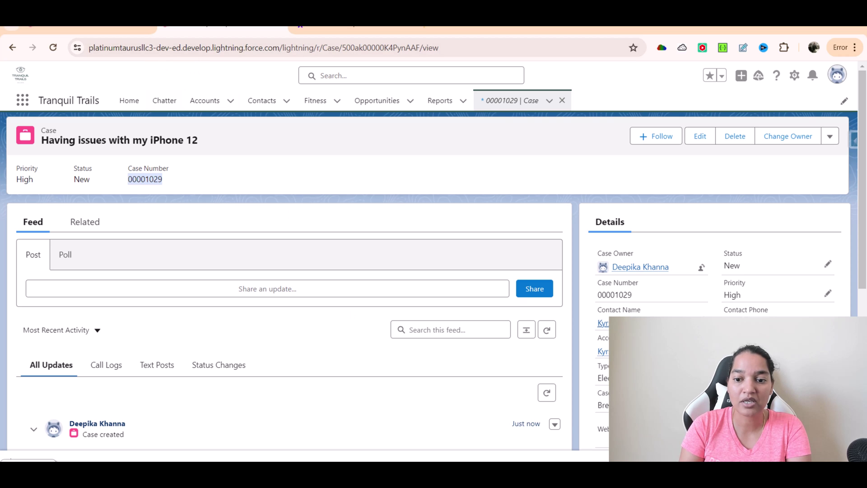
pyautogui.moveTo(603, 323)
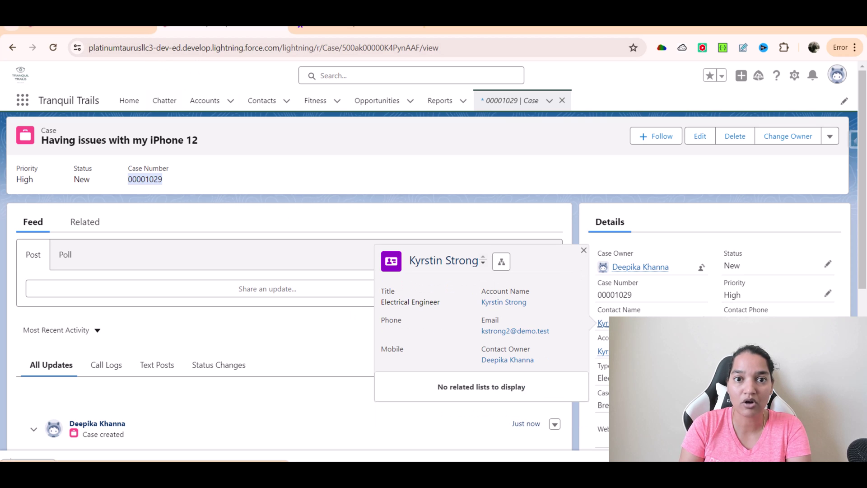
pyautogui.click(603, 323)
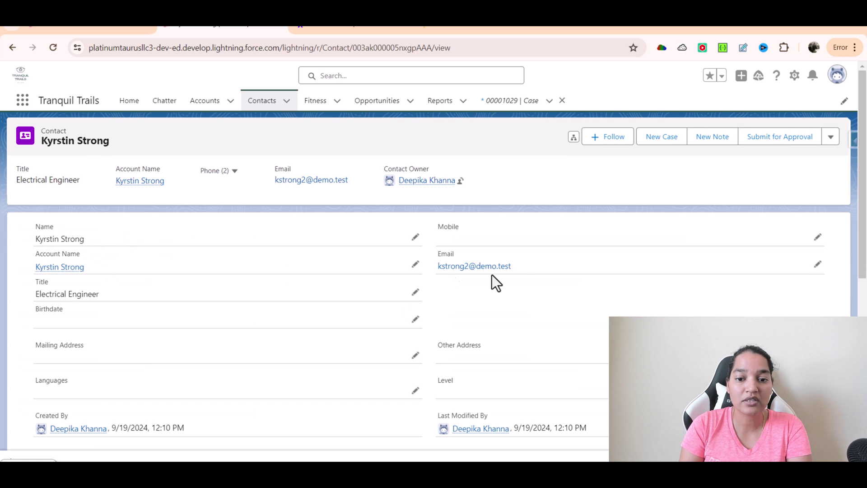
pyautogui.moveTo(520, 270); pyautogui.dragTo(434, 261)
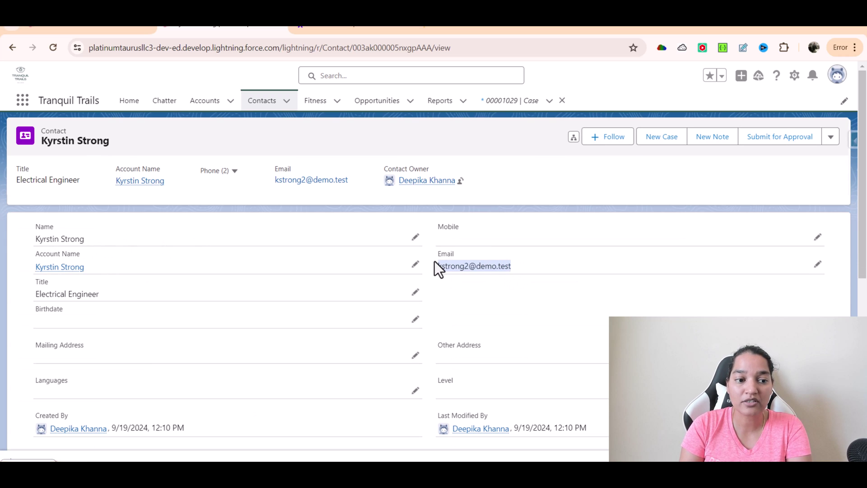
# Step: Start a new email to the contact from the activity section and open Einstein email drafting
pyautogui.scroll(-5, 250, 313)
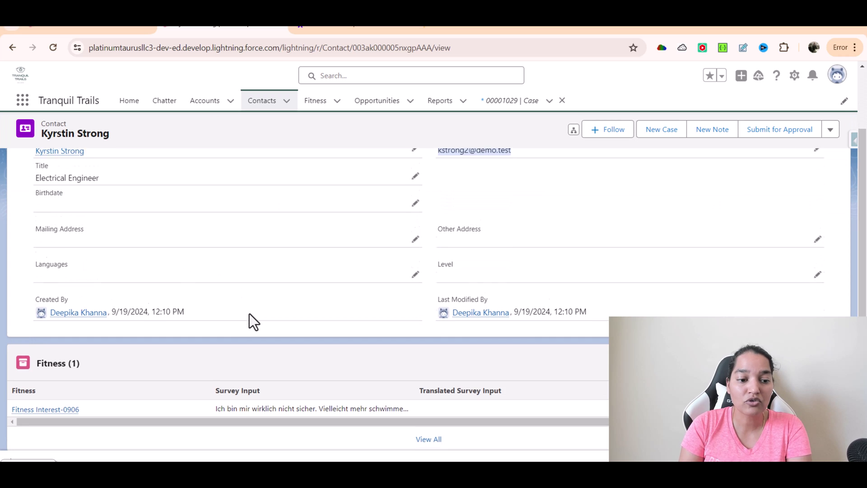
pyautogui.scroll(-2, 249, 313)
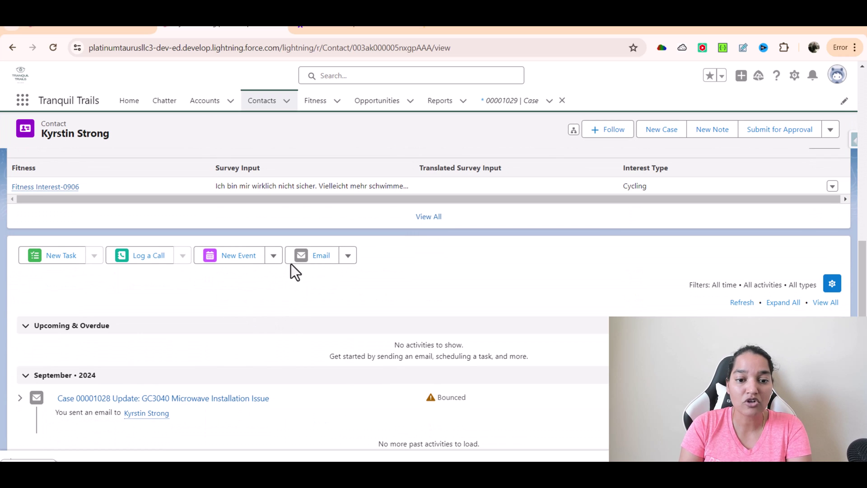
pyautogui.click(319, 264)
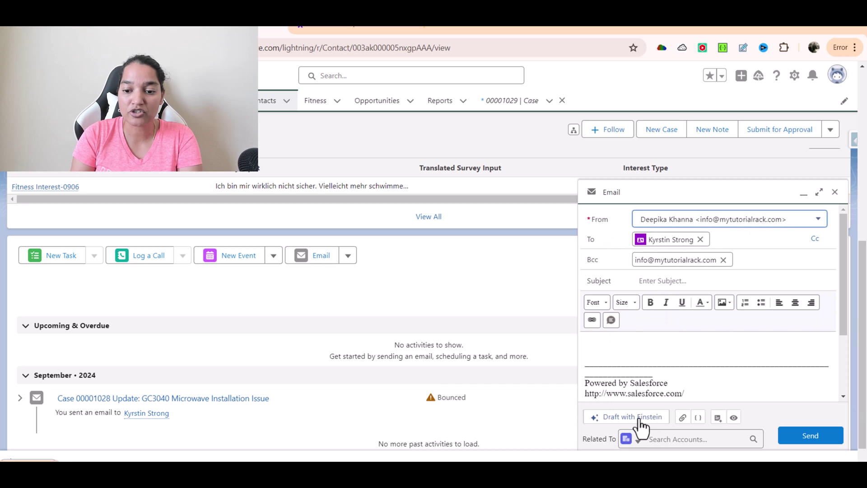
pyautogui.scroll(-2, 643, 380)
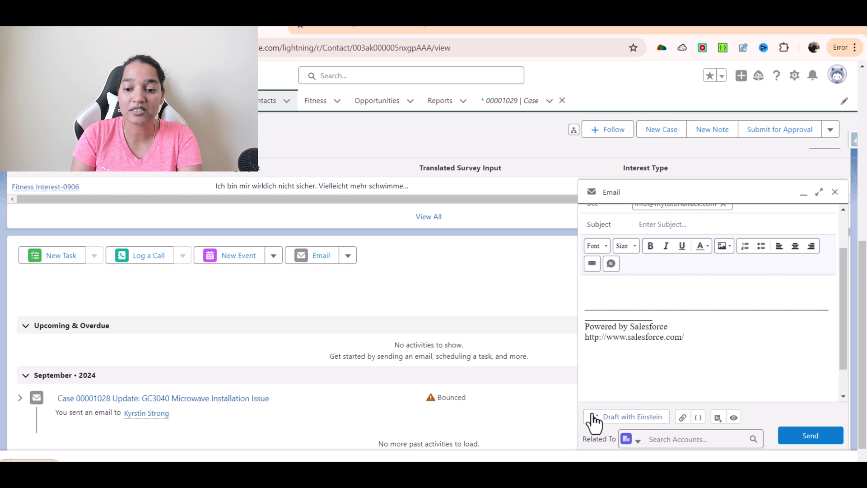
pyautogui.click(633, 418)
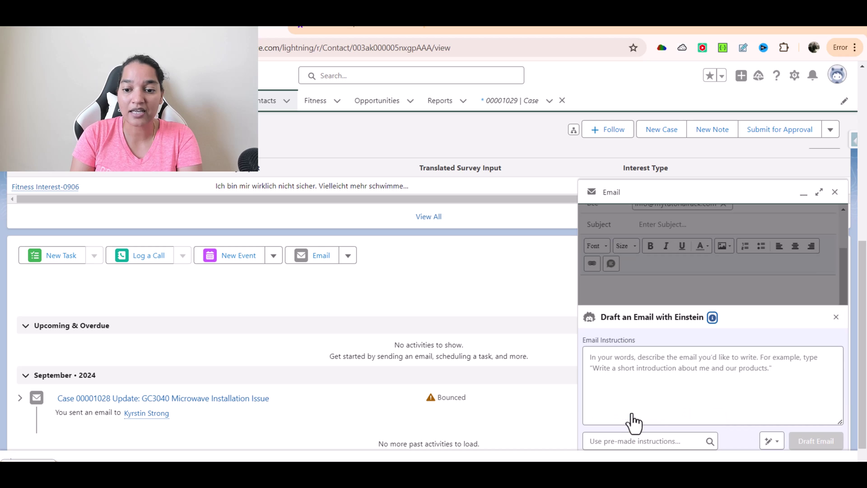
pyautogui.scroll(-1, 605, 445)
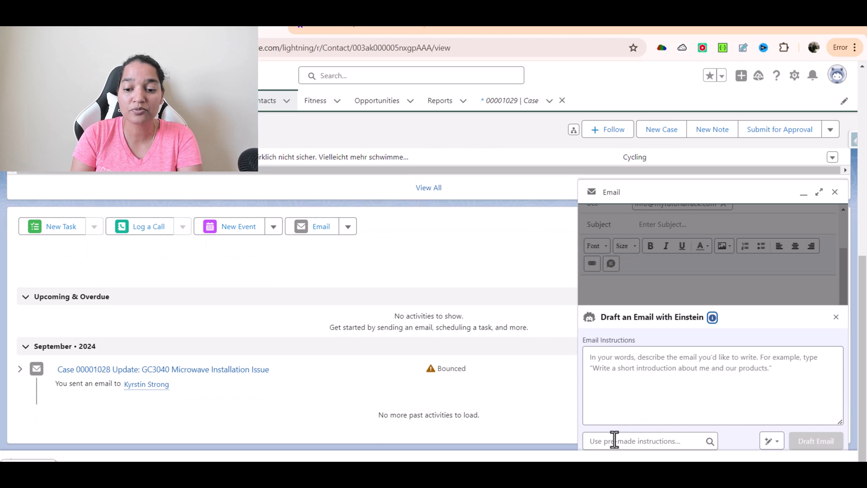
# Step: Generate the draft from the custom Send Email to Contact about Case instructions, applied to the iPhone 12 case
pyautogui.click(650, 441)
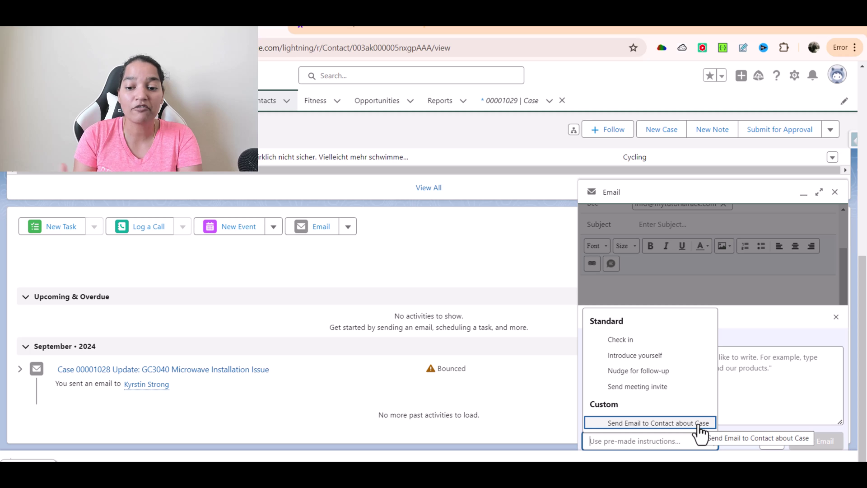
pyautogui.click(616, 422)
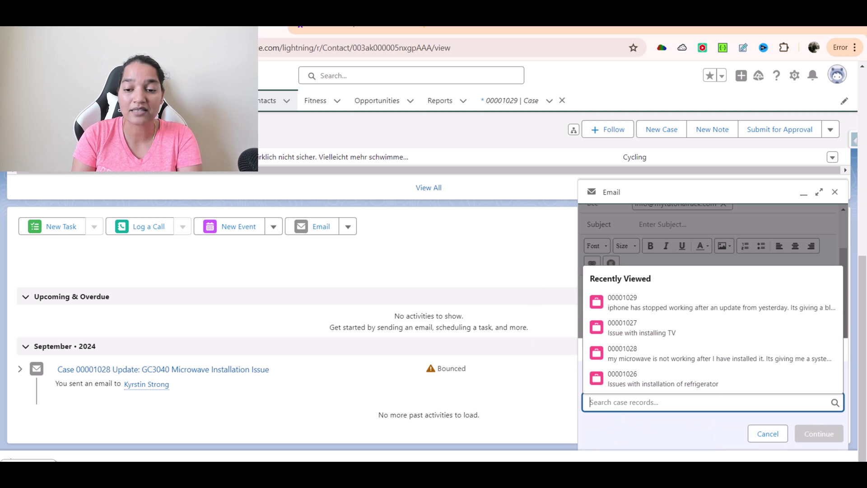
pyautogui.click(634, 310)
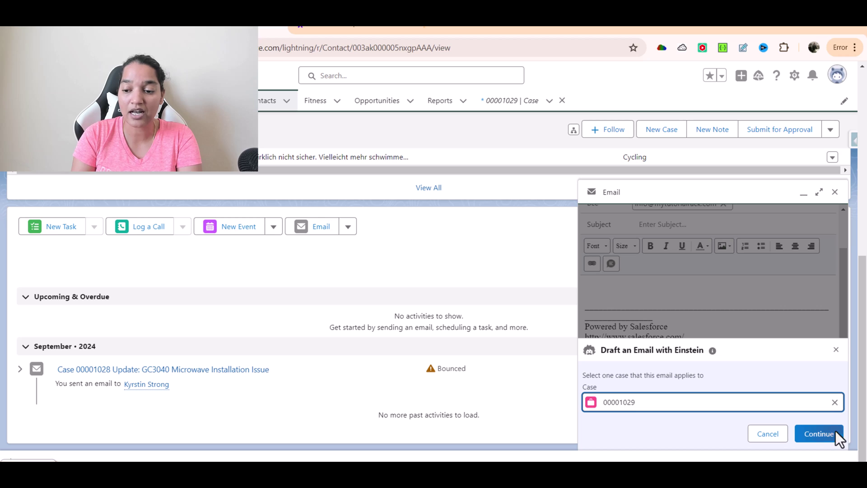
pyautogui.click(820, 434)
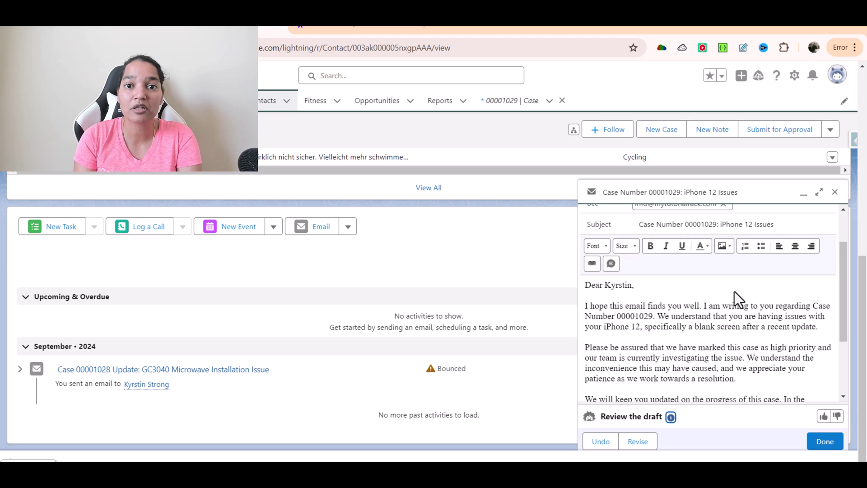
# Step: Review the drafted email from greeting to signature, accept the draft and send it to the contact
pyautogui.click(591, 285)
pyautogui.moveTo(591, 286); pyautogui.dragTo(658, 287)
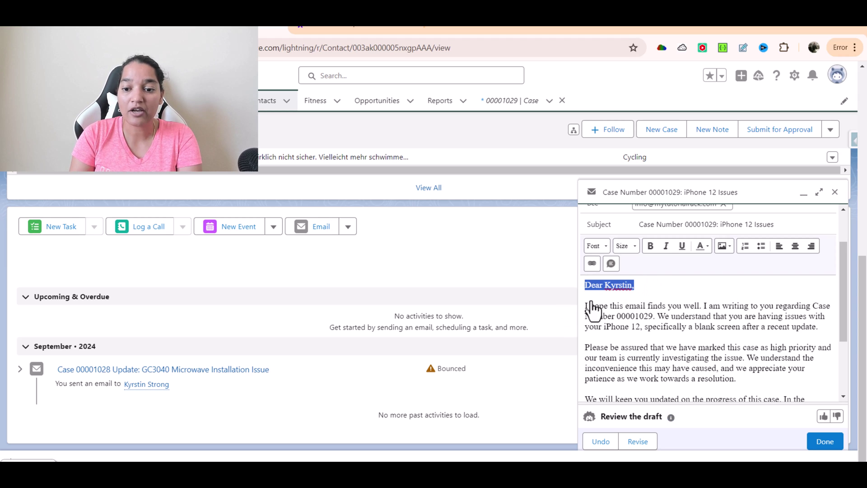
pyautogui.moveTo(704, 306); pyautogui.dragTo(828, 314)
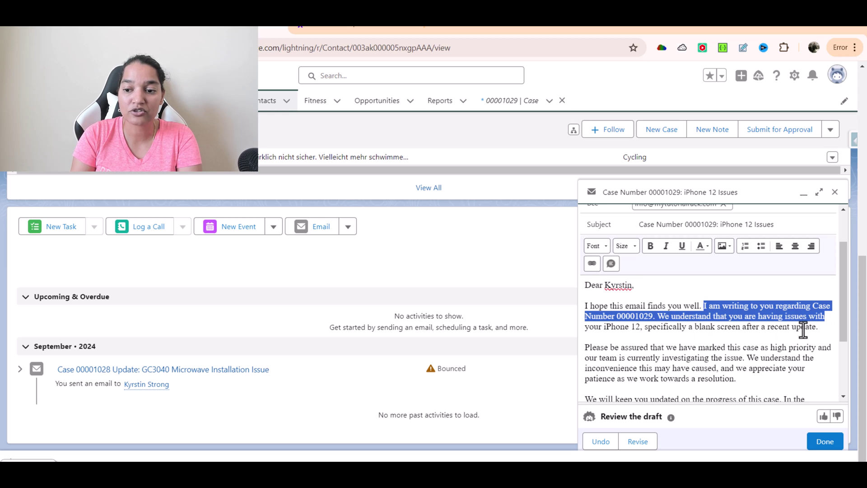
pyautogui.scroll(-2, 677, 330)
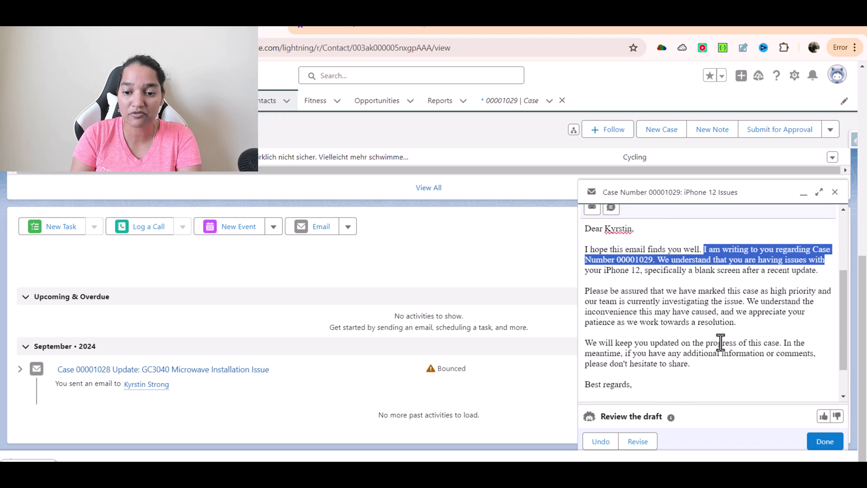
pyautogui.scroll(-2, 668, 353)
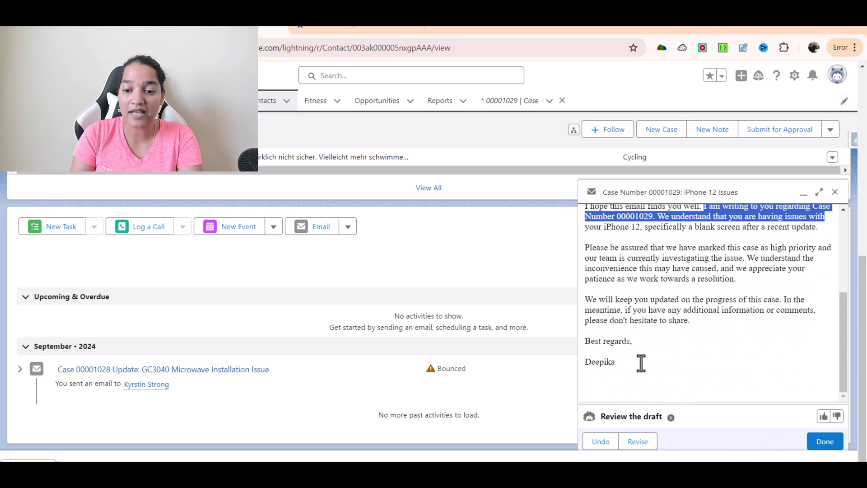
pyautogui.moveTo(621, 361); pyautogui.dragTo(582, 355)
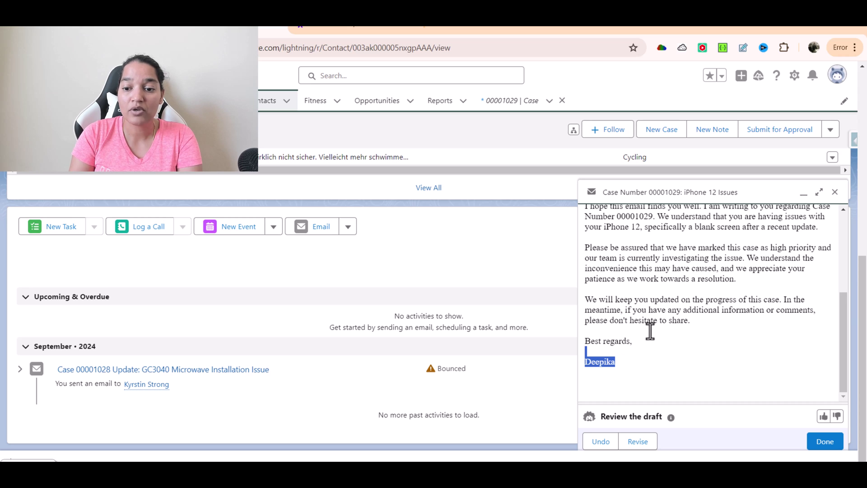
pyautogui.moveTo(618, 299); pyautogui.dragTo(787, 300)
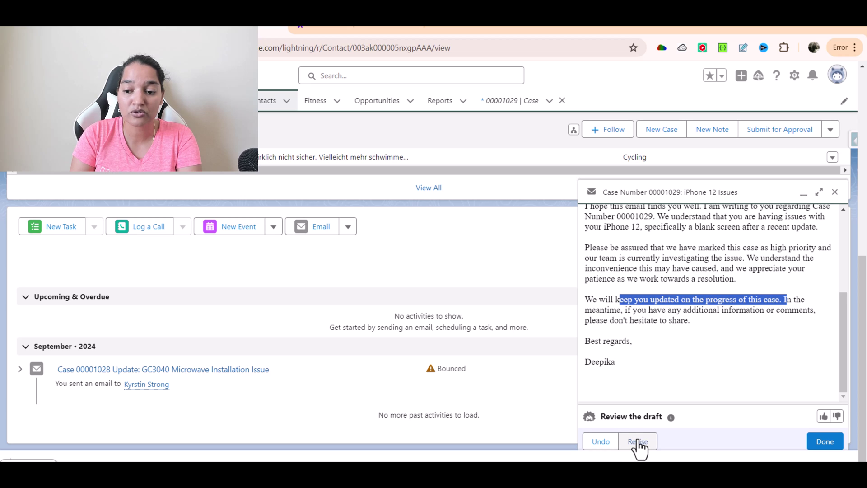
pyautogui.click(825, 442)
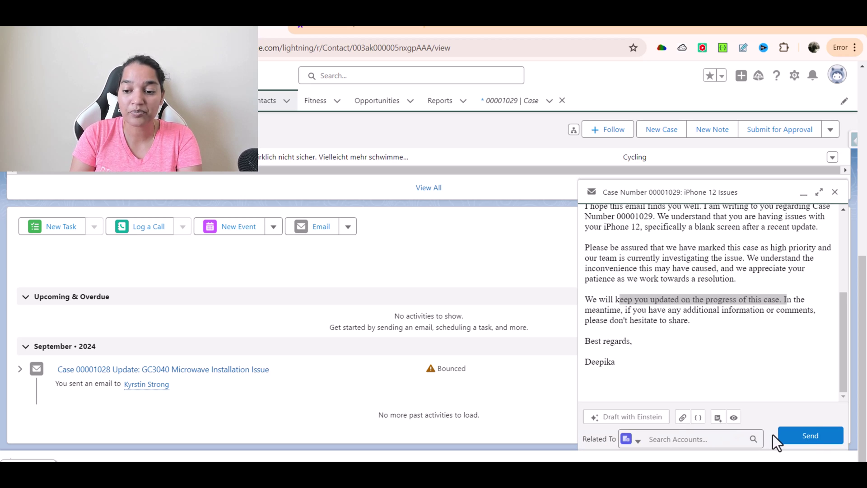
pyautogui.click(809, 437)
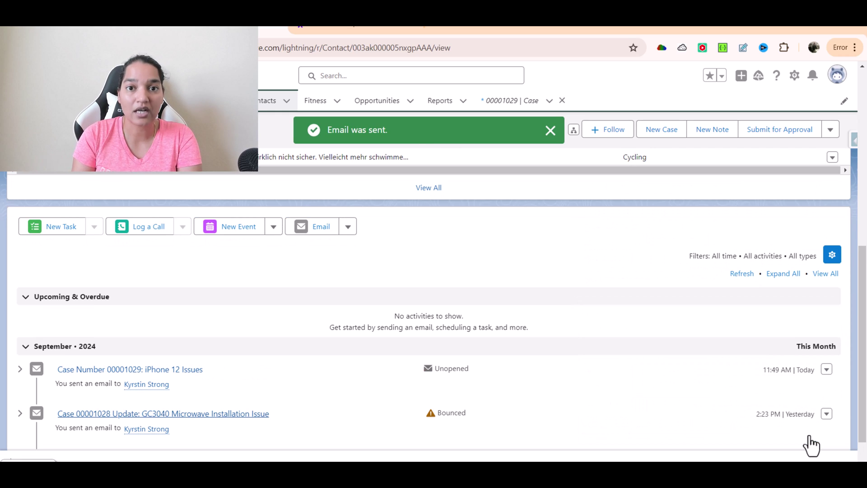
# Step: Go to the Cases list, open the "Issue with installation of microwave" case and open its linked contact
pyautogui.scroll(5, 271, 360)
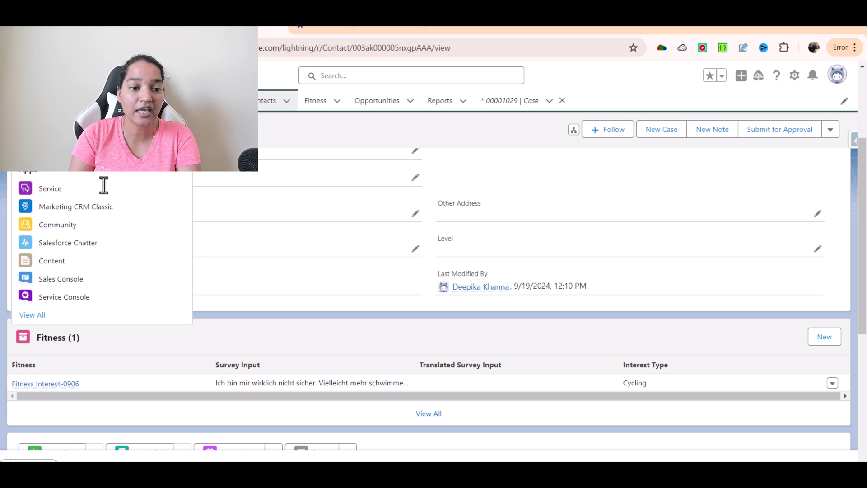
pyautogui.write('cas')
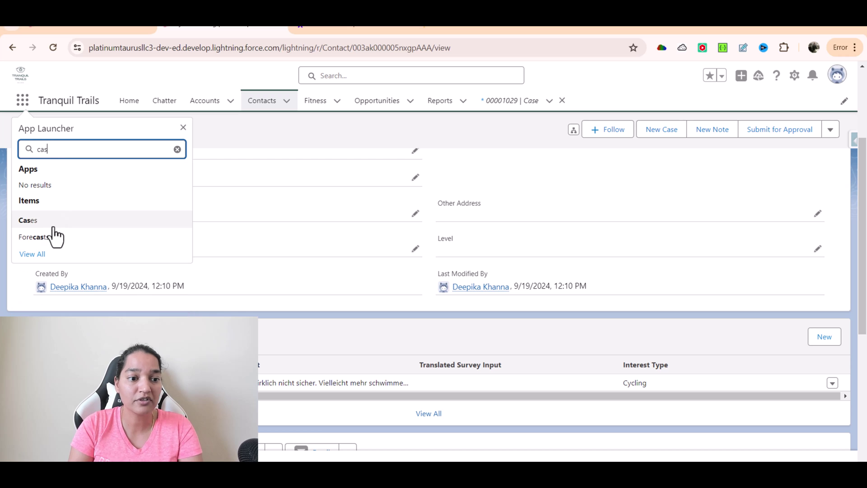
pyautogui.click(49, 222)
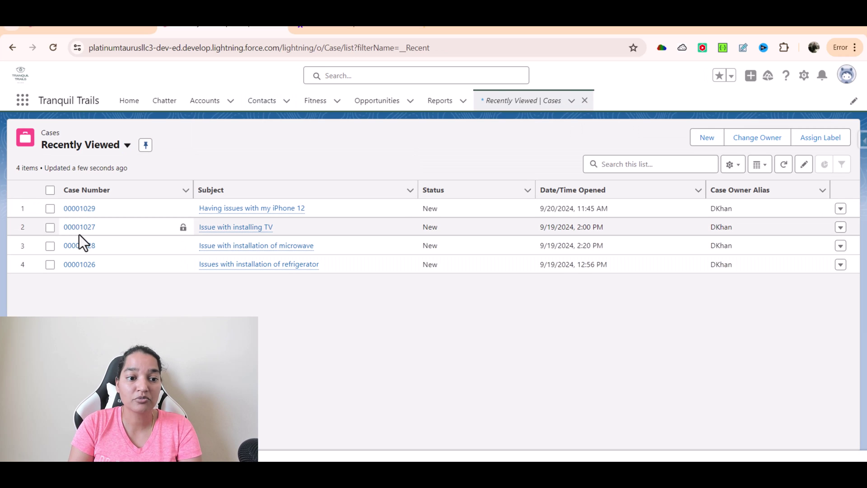
pyautogui.click(106, 250)
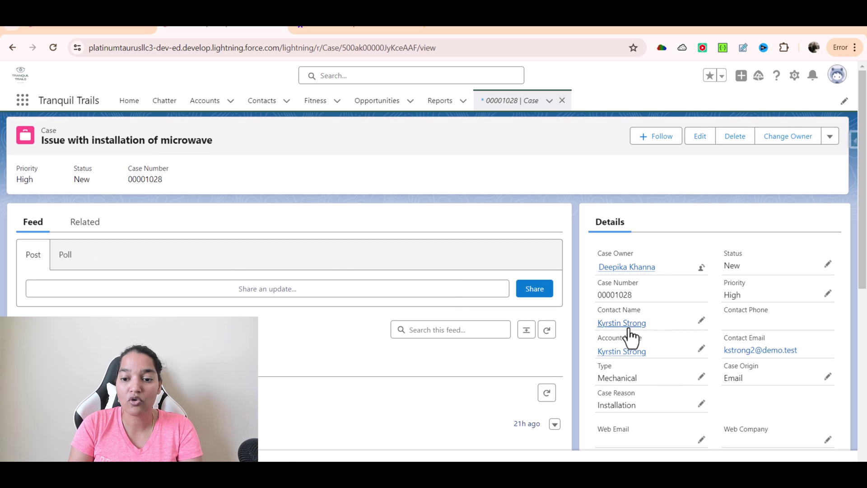
pyautogui.click(627, 323)
# Step: Start another email to this contact and choose the Send Email to Contact about Case instructions for Einstein's draft
pyautogui.scroll(-8, 397, 325)
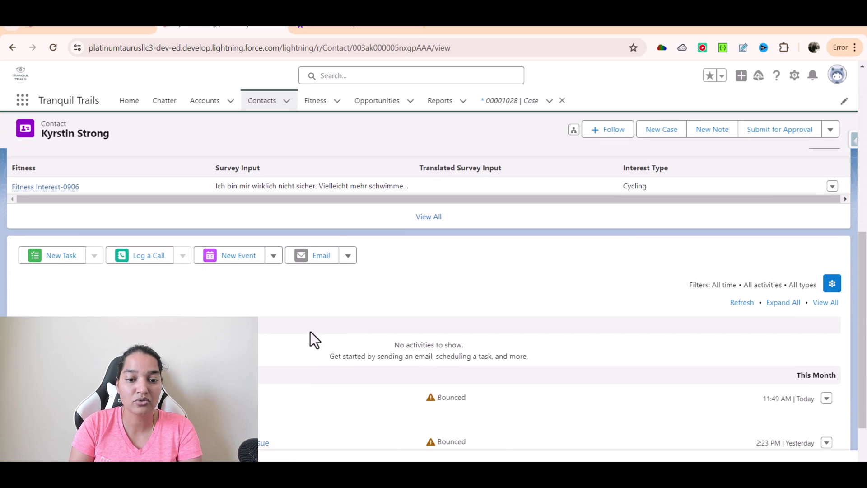
pyautogui.click(311, 259)
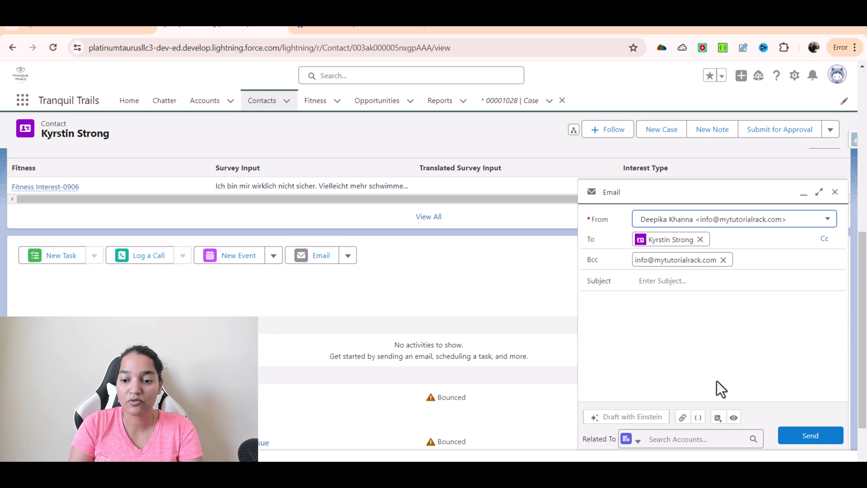
pyautogui.click(626, 419)
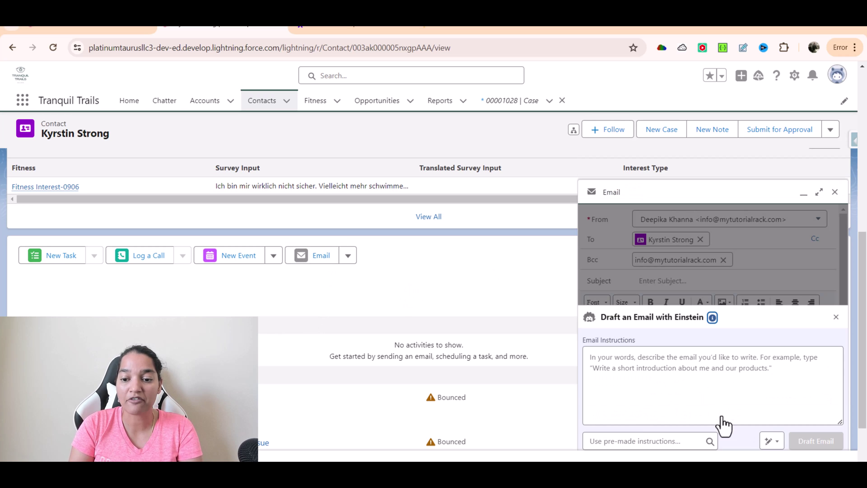
pyautogui.click(658, 441)
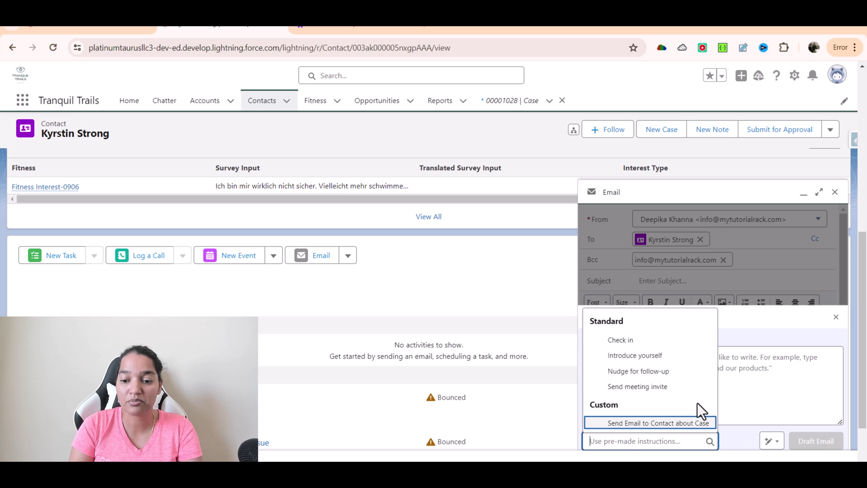
pyautogui.click(648, 424)
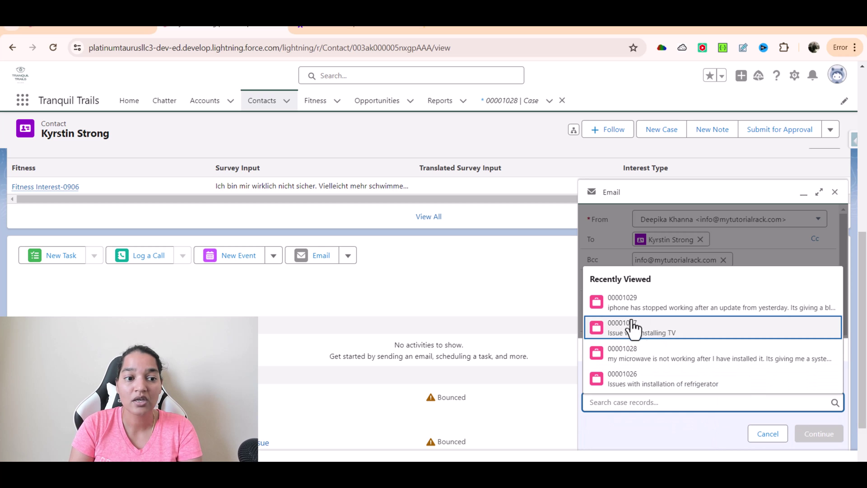